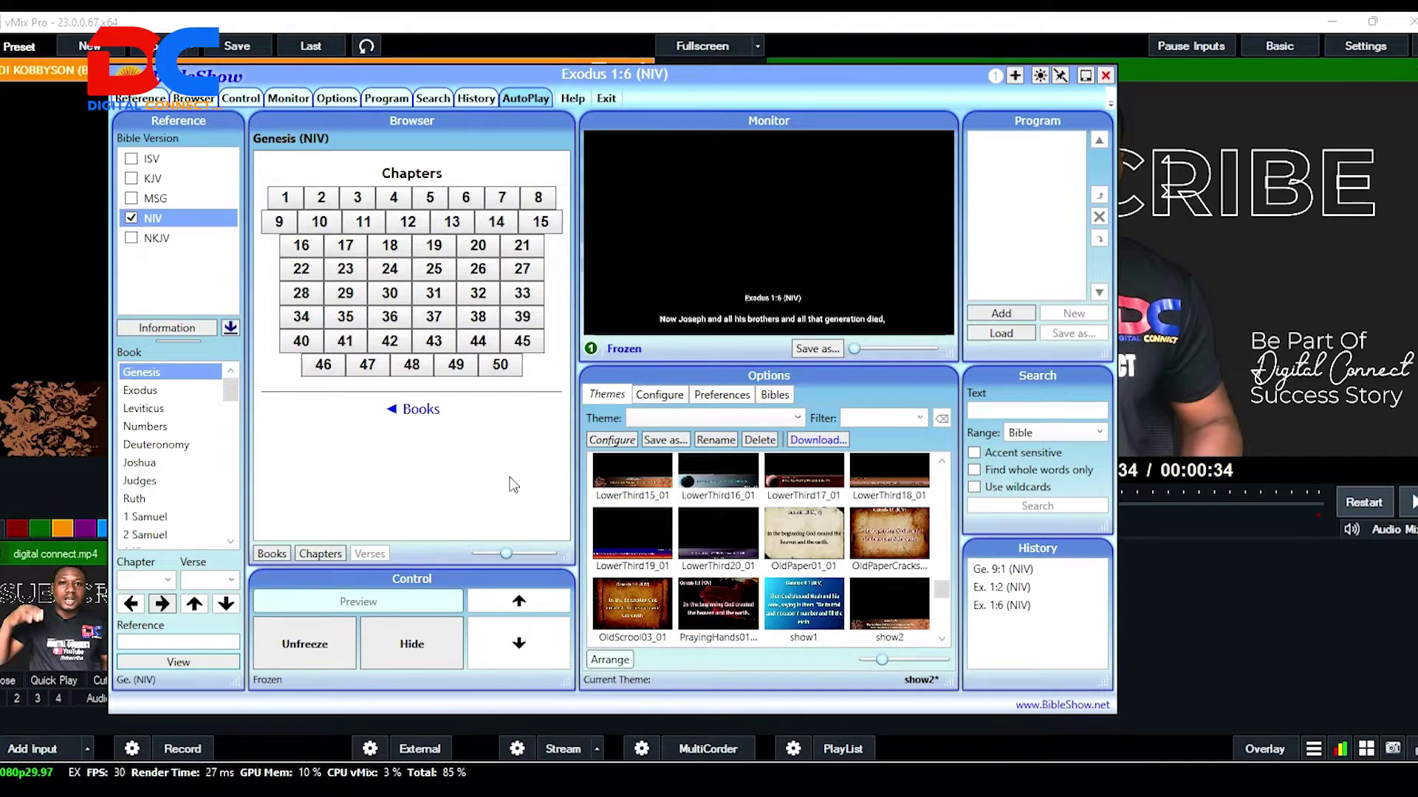
# Show BibleShow's installable Bible versions and note BibleShow5's 19.4 MB download size in Chrome
pyautogui.click(781, 399)
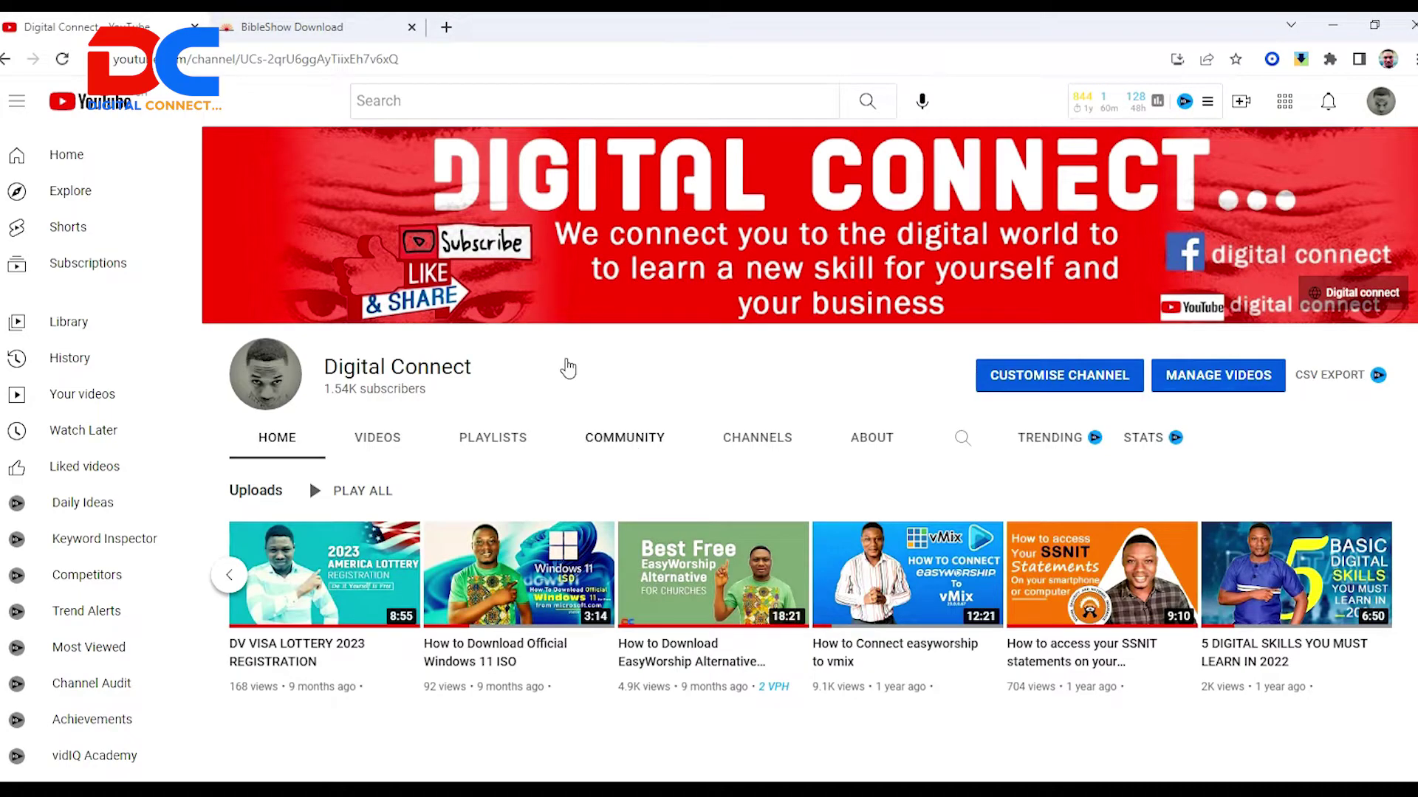
pyautogui.click(342, 21)
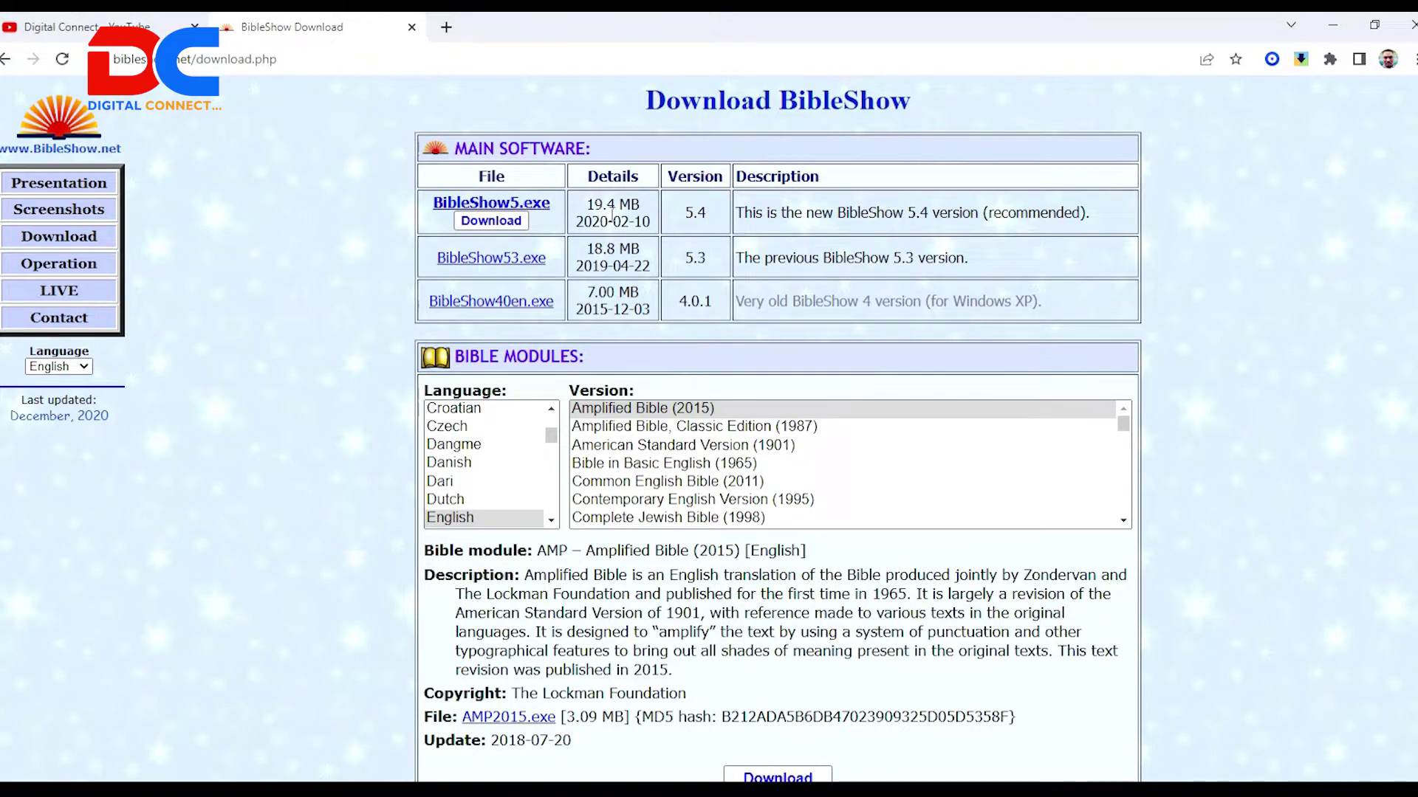
pyautogui.moveTo(619, 205); pyautogui.dragTo(564, 213)
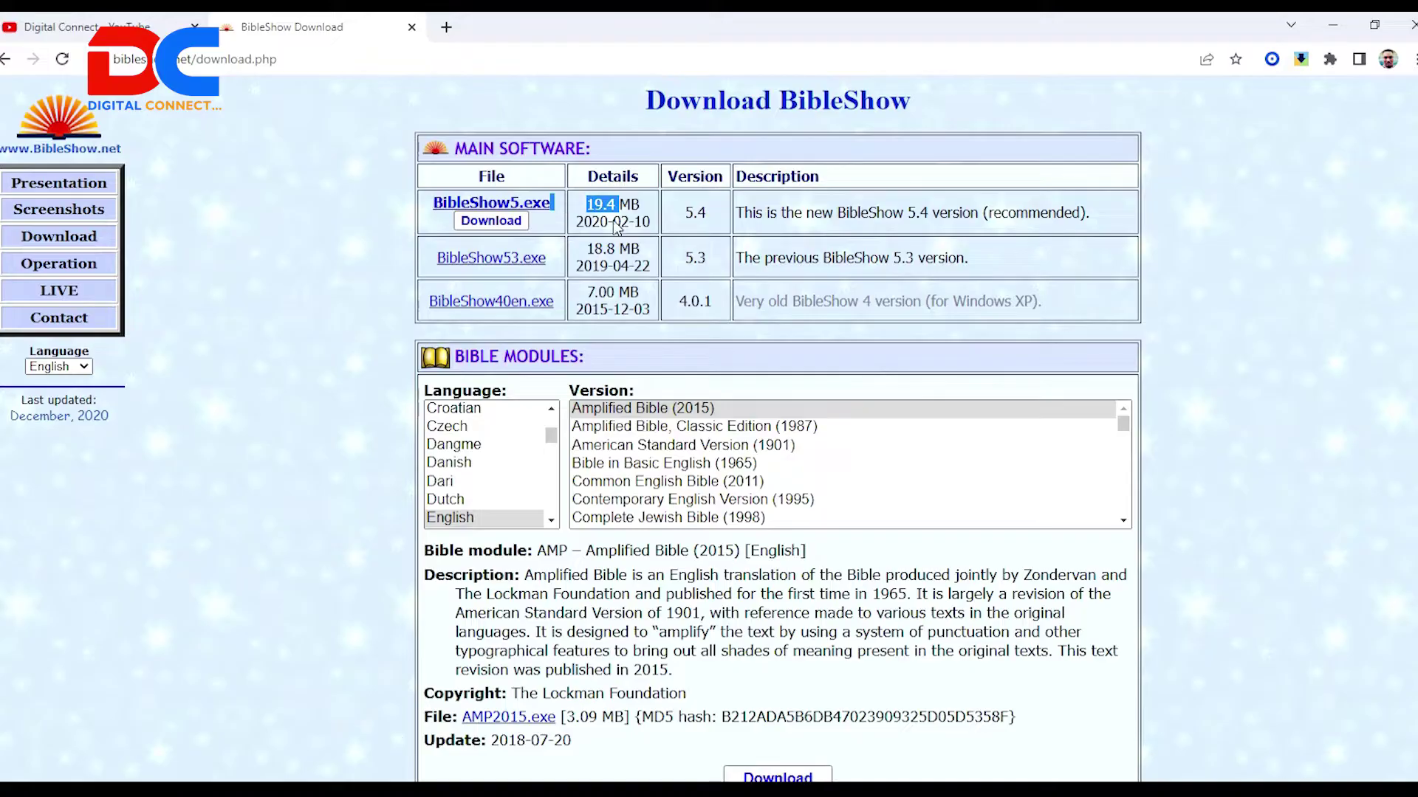
pyautogui.hotkey('ctrl', 'shift', 'Tab')
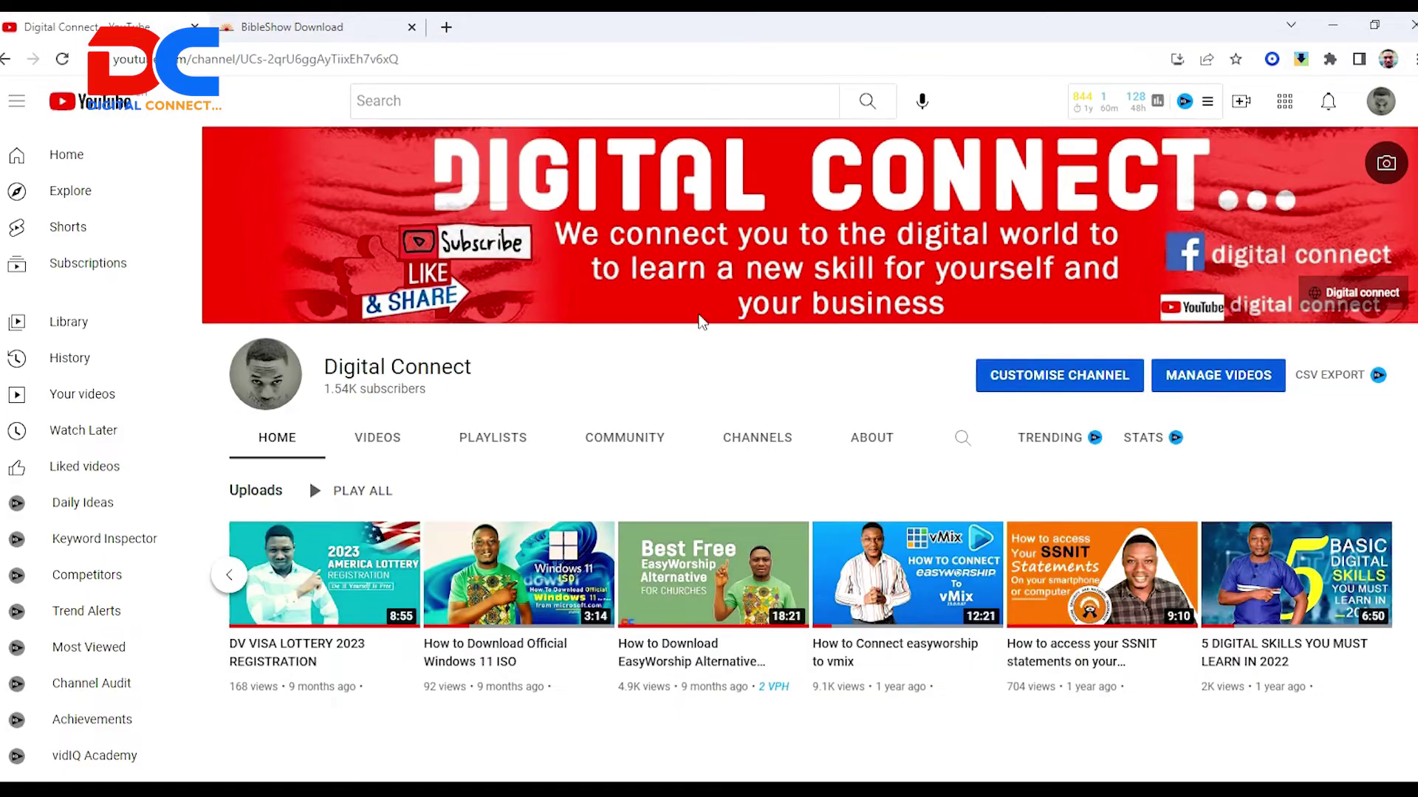
pyautogui.moveTo(764, 583)
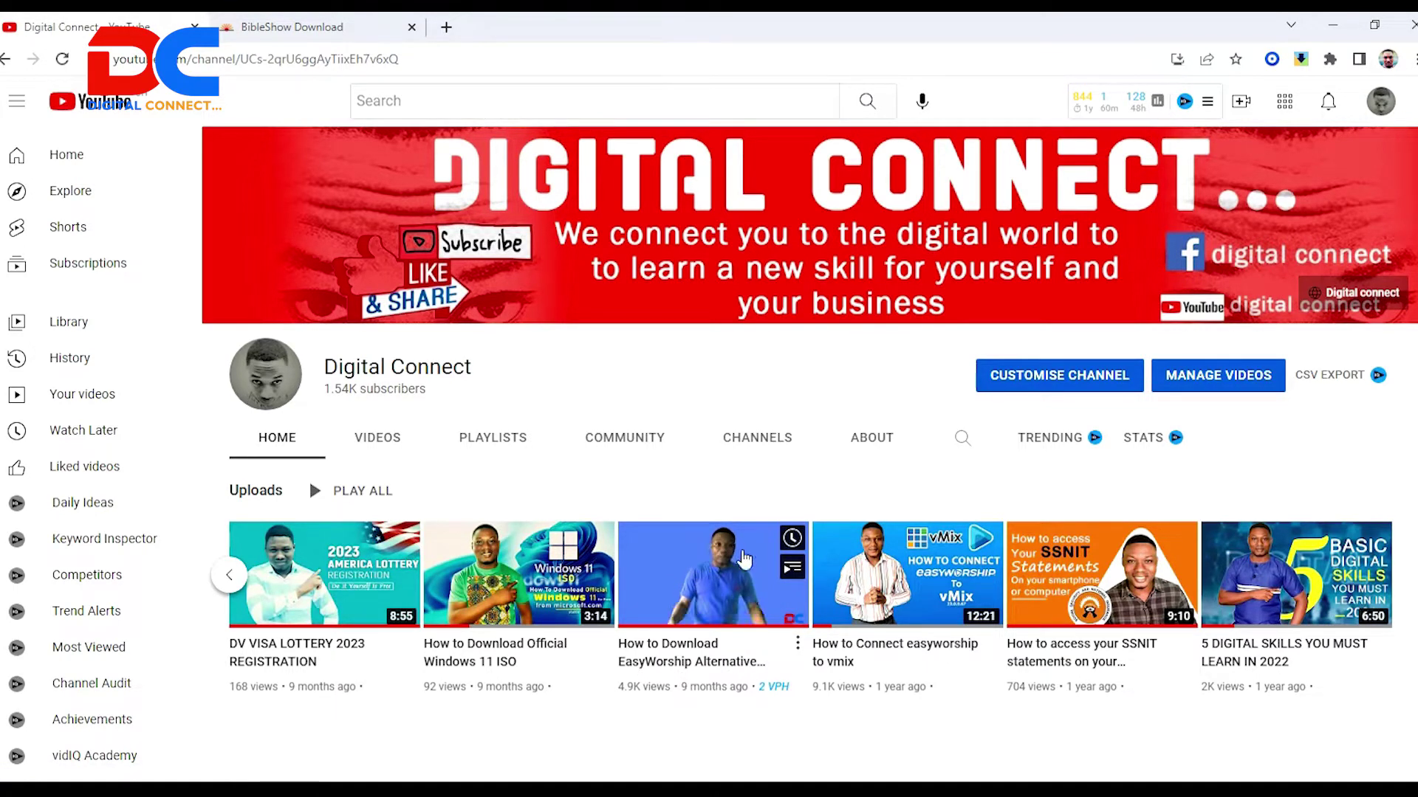
pyautogui.moveTo(766, 688)
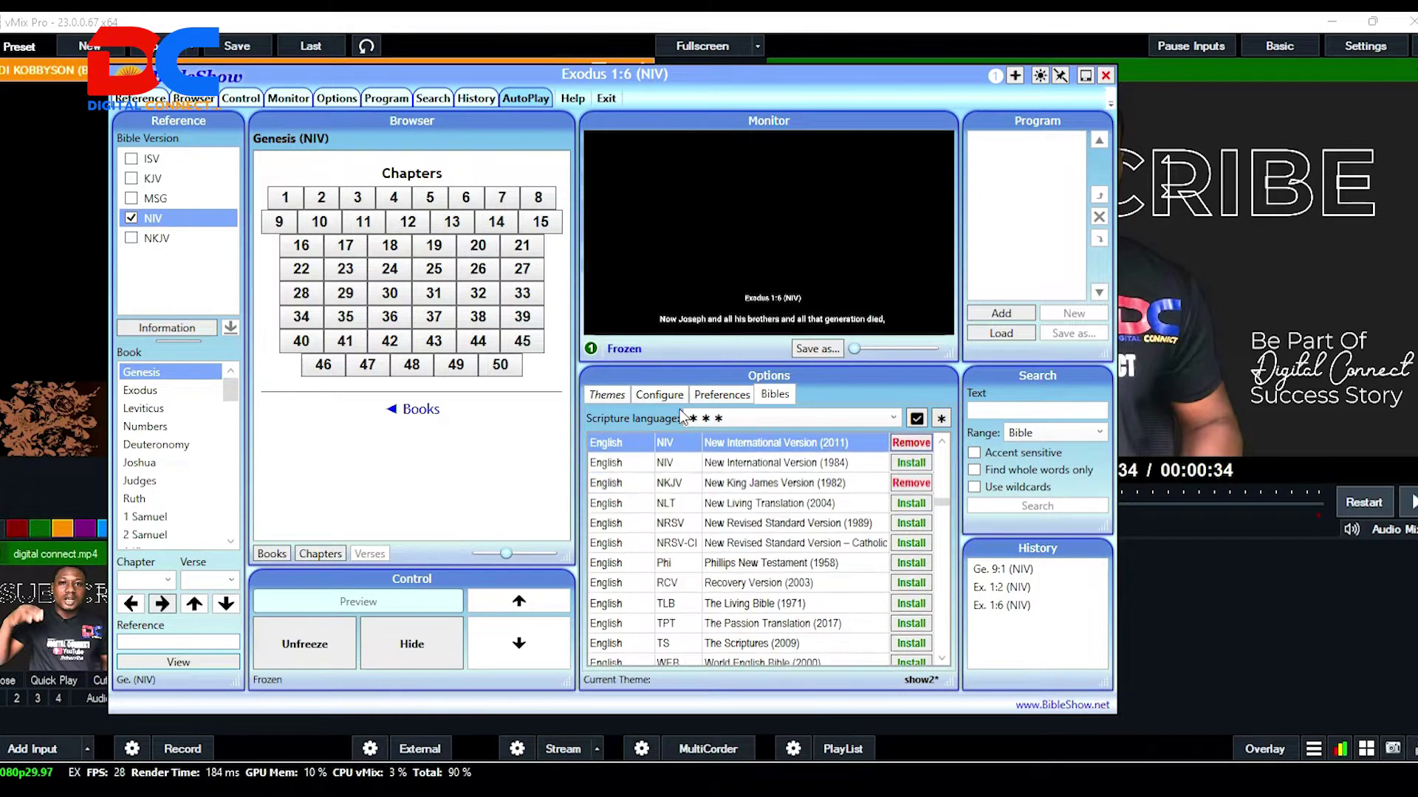
# Select the Themes Collection 6 download package (25 themes, 3.40 MB) and scroll its lower-third previews
pyautogui.click(616, 401)
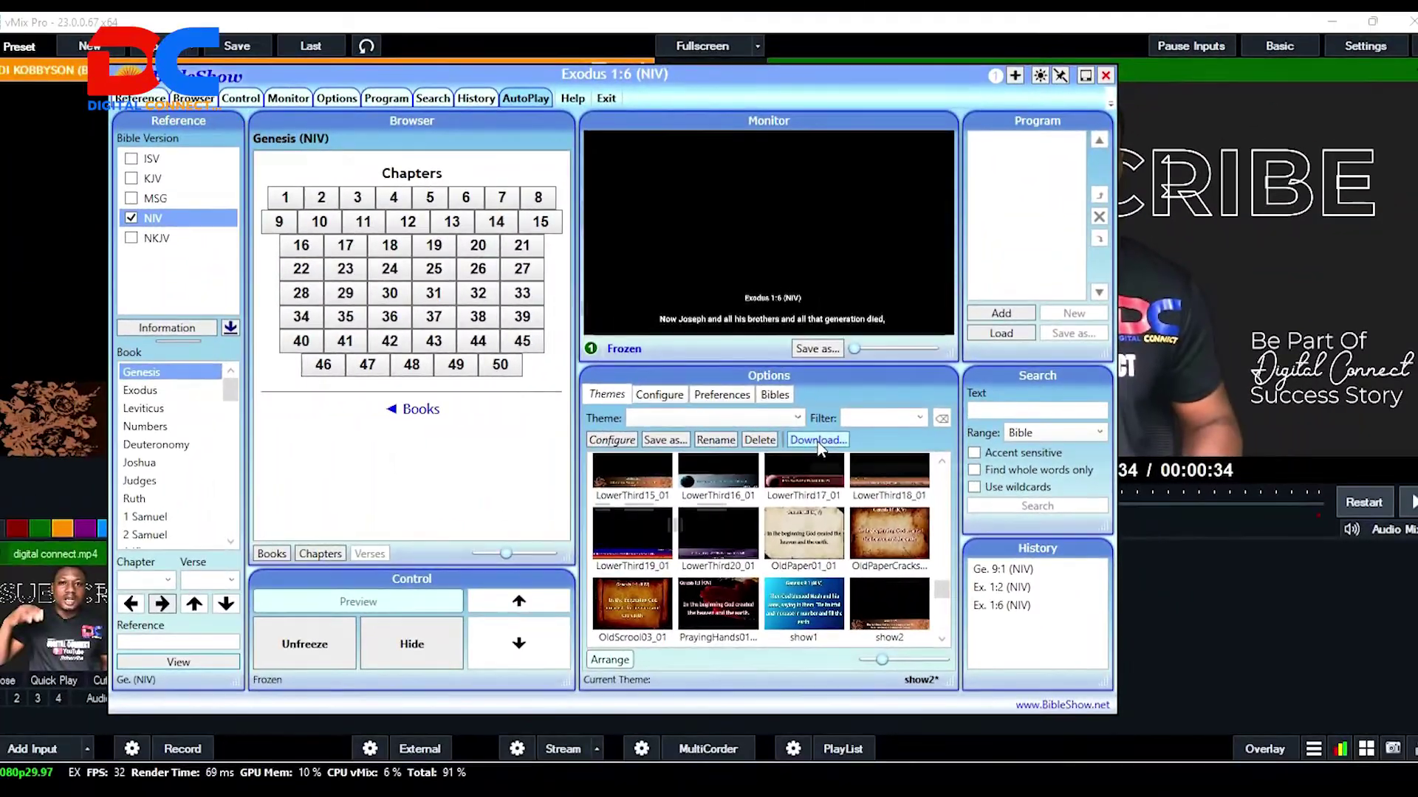
pyautogui.click(831, 440)
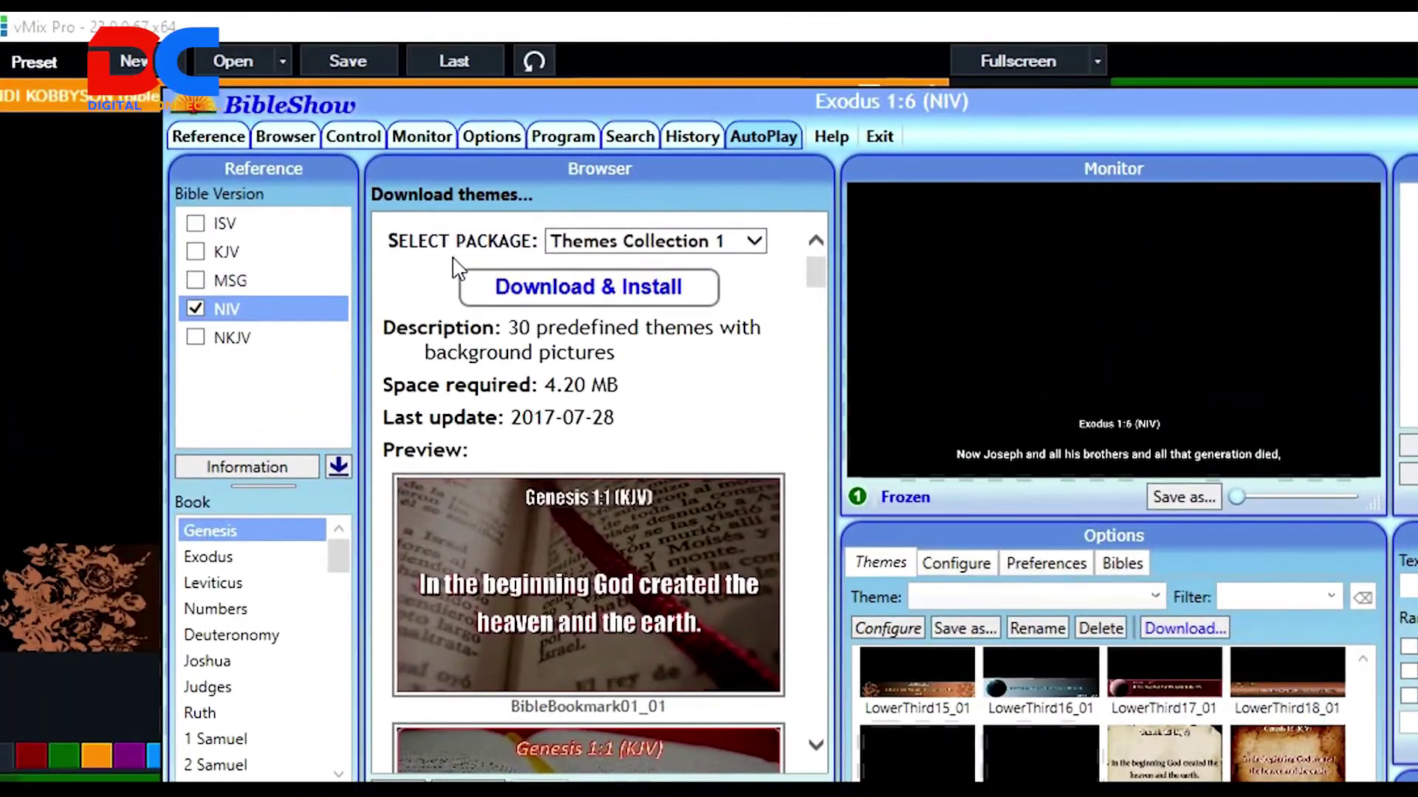
pyautogui.click(754, 242)
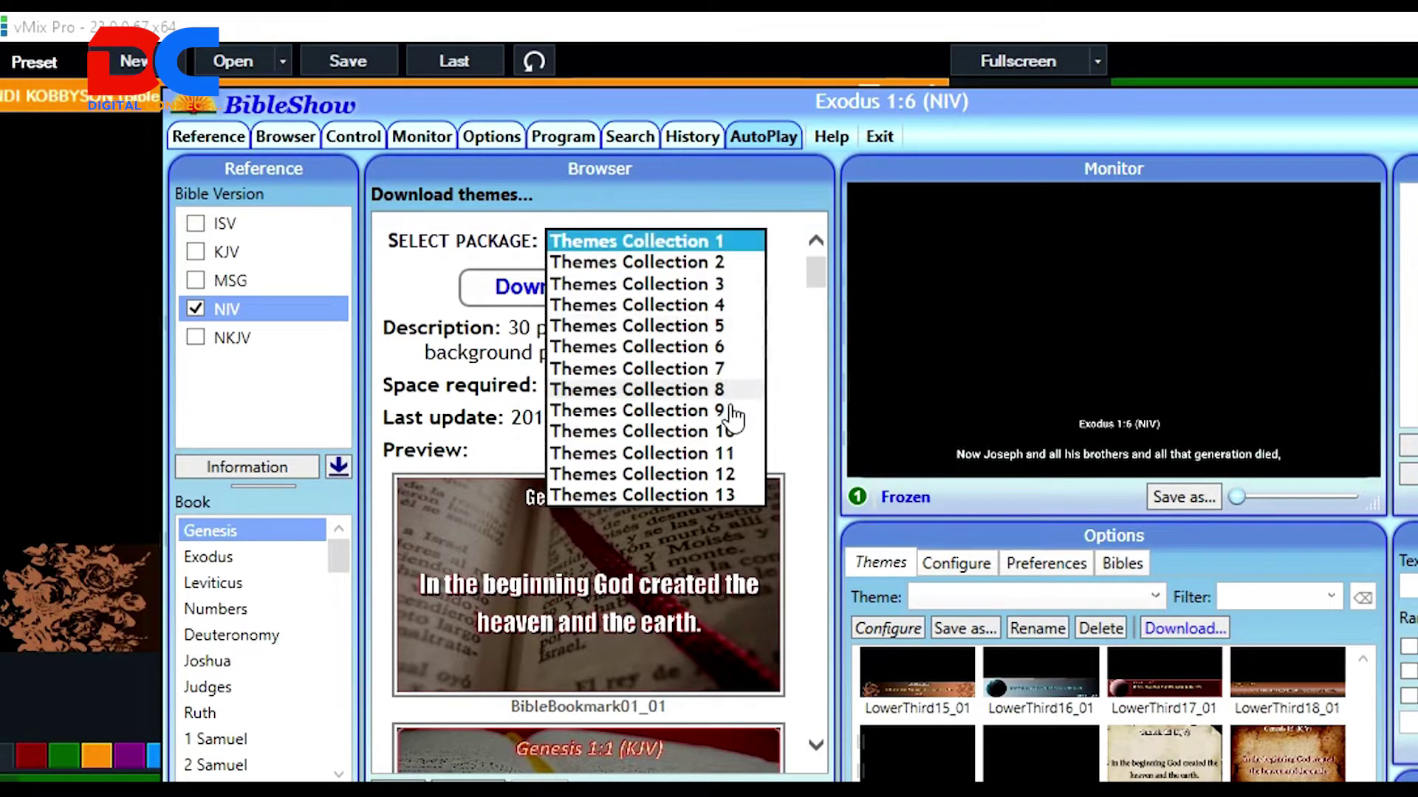
pyautogui.click(694, 348)
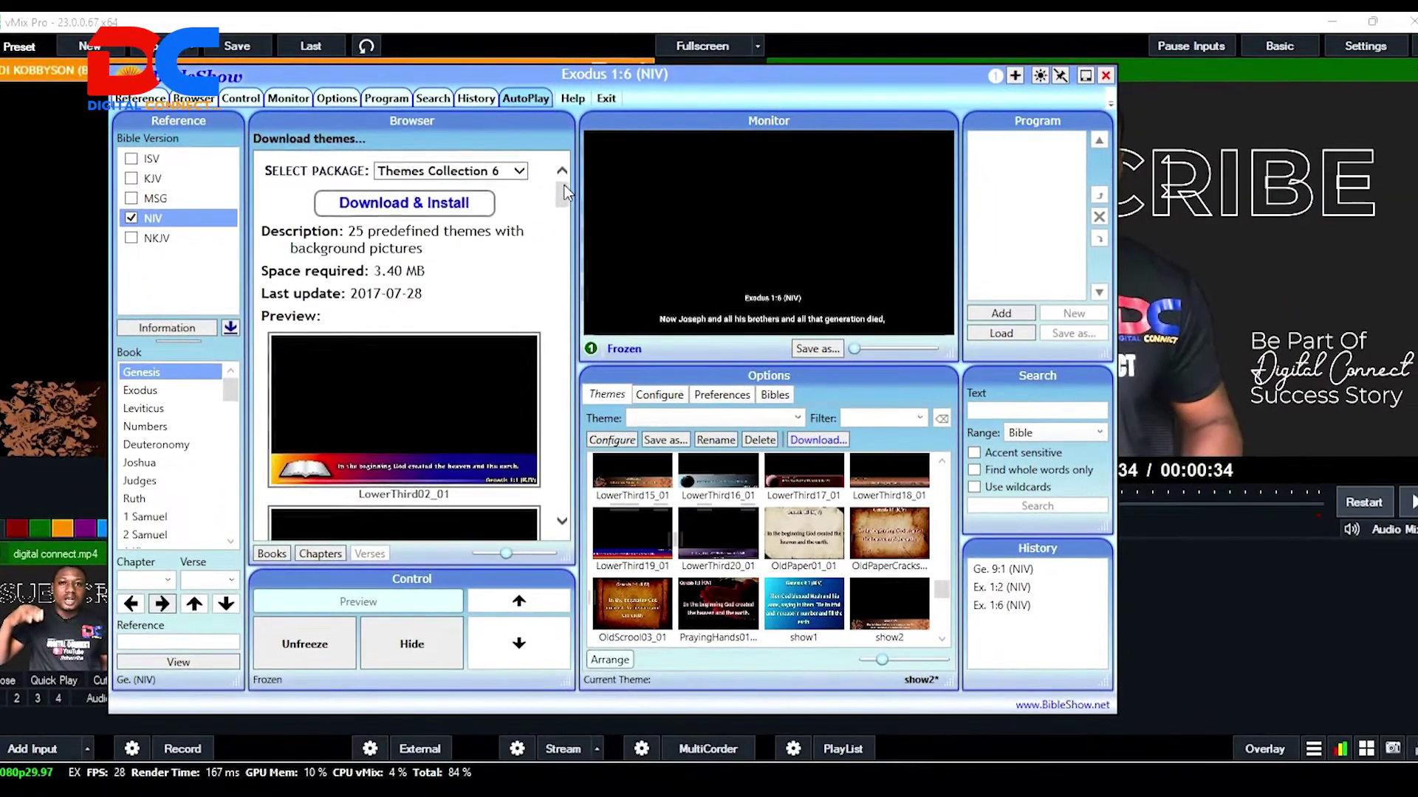
pyautogui.moveTo(649, 210); pyautogui.dragTo(647, 242)
pyautogui.moveTo(562, 214)
pyautogui.mouseDown()
pyautogui.moveTo(556, 376)
pyautogui.moveTo(550, 188)
pyautogui.mouseUp()
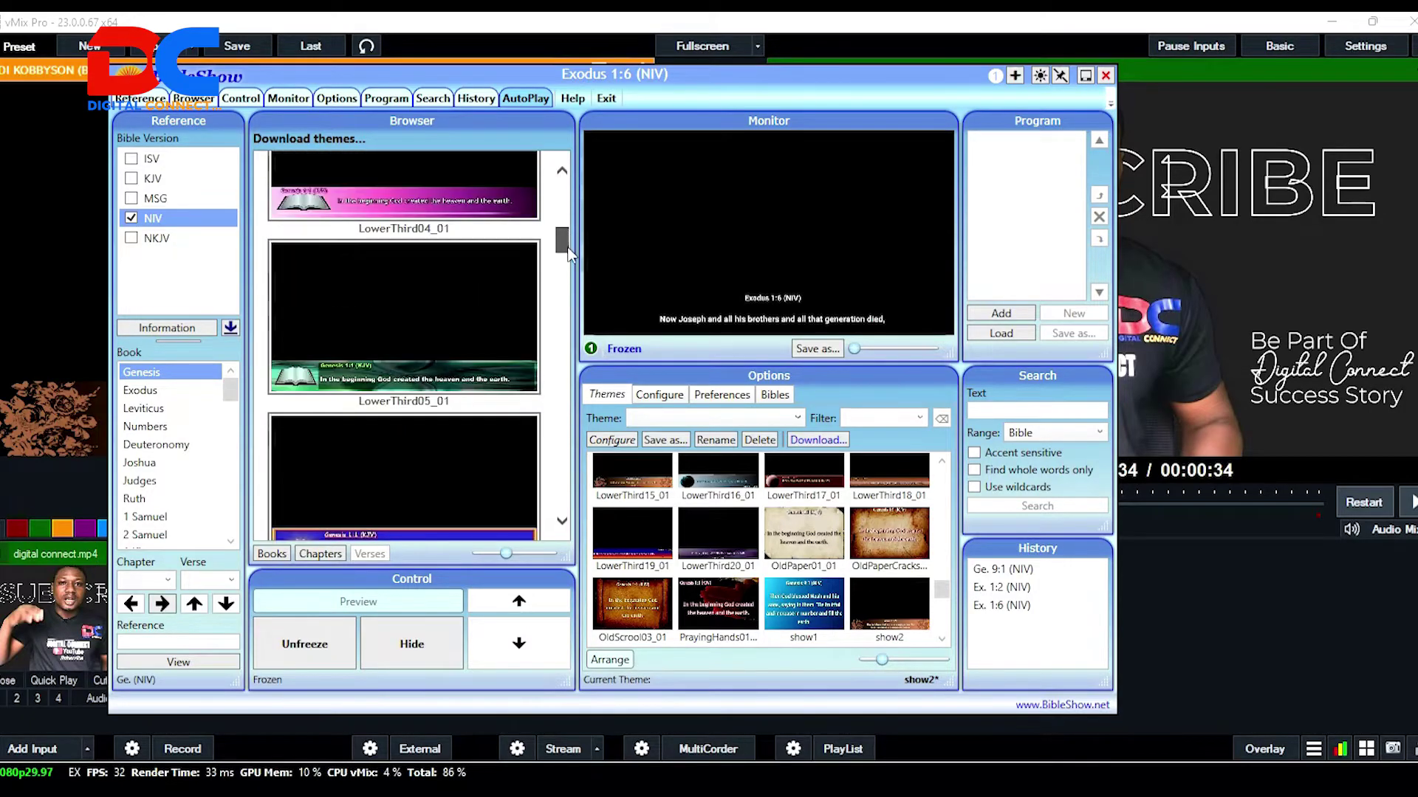
# Apply the orange LowerThird15_01 theme and locate LowerThird15 among its background pictures
pyautogui.click(623, 399)
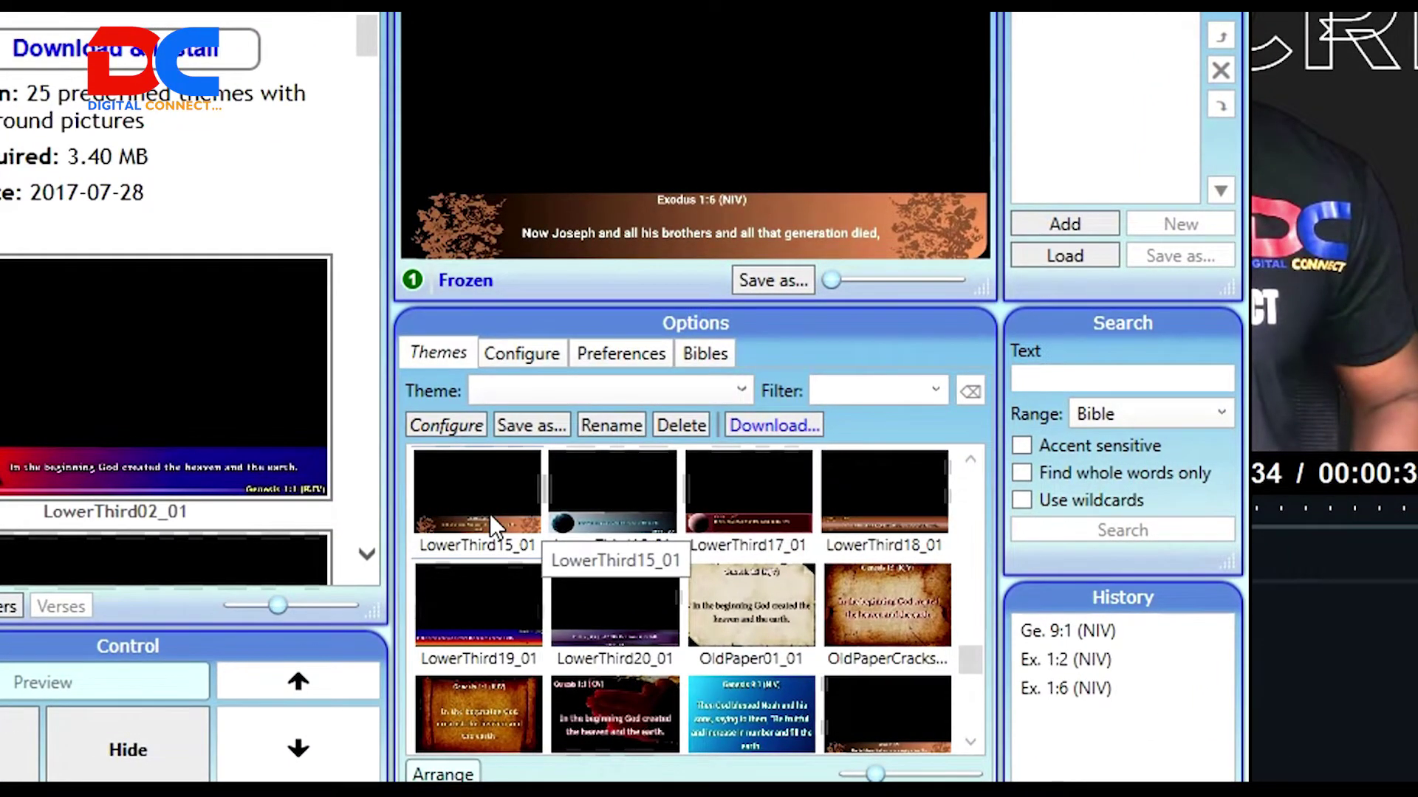
pyautogui.click(448, 436)
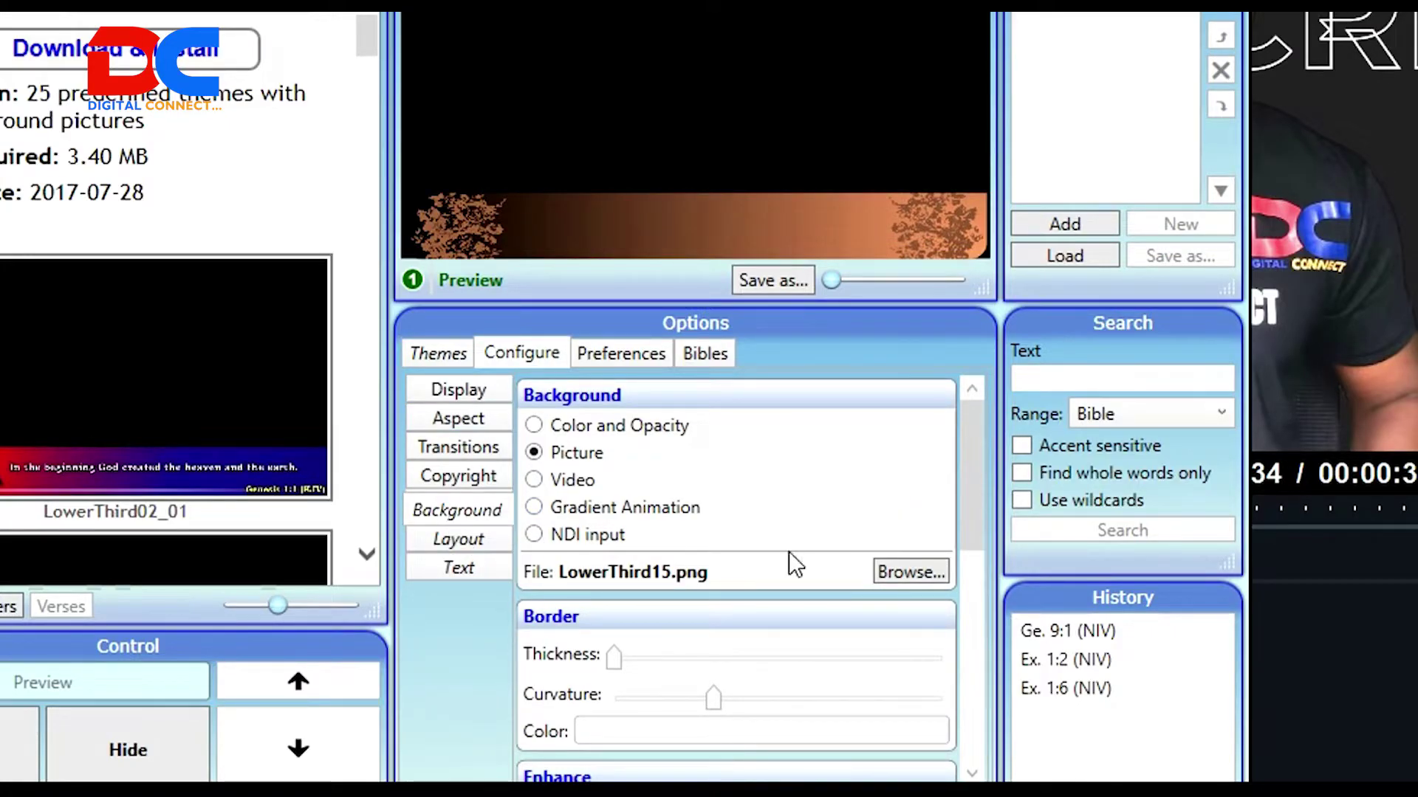
pyautogui.click(911, 572)
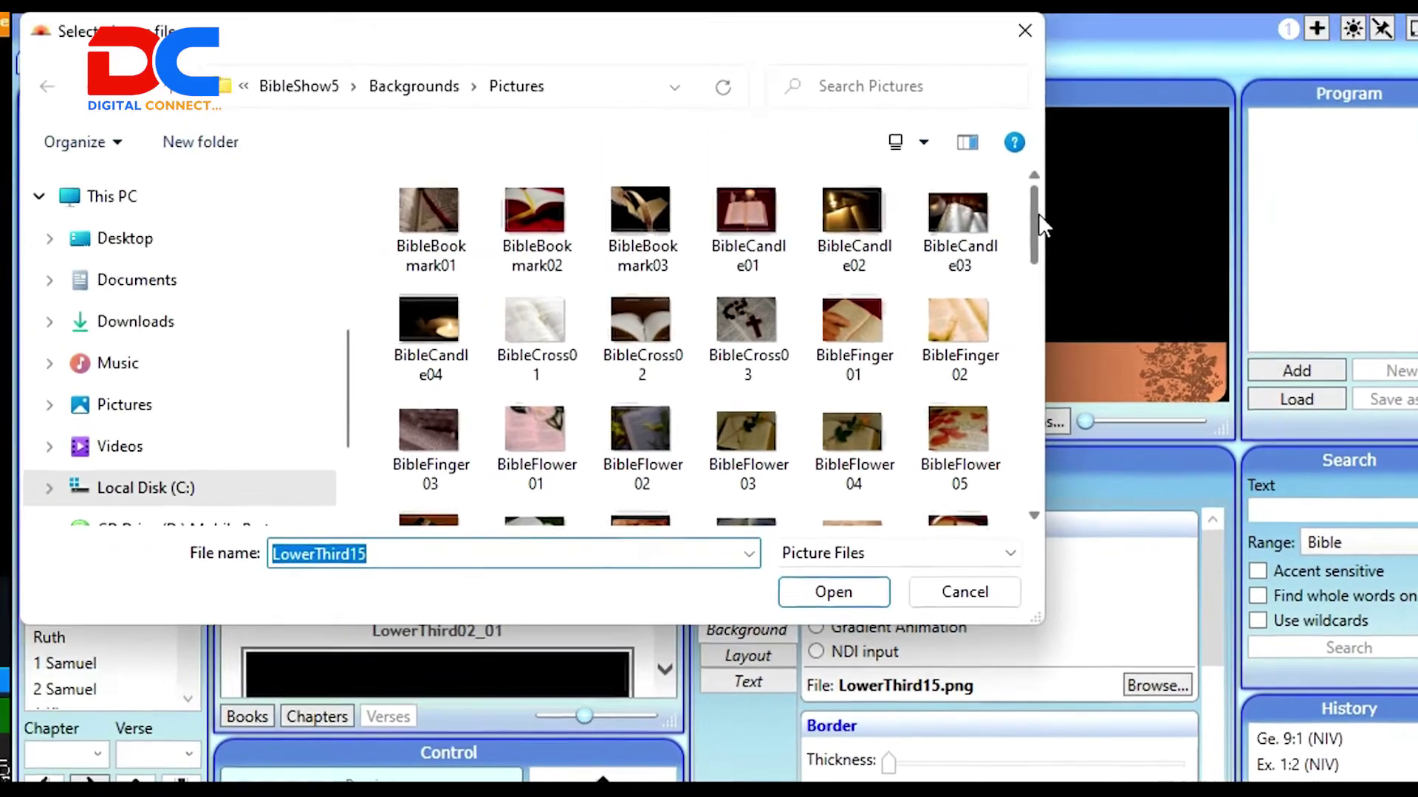
pyautogui.moveTo(784, 73); pyautogui.dragTo(786, 171)
pyautogui.moveTo(1137, 379); pyautogui.dragTo(1120, 452)
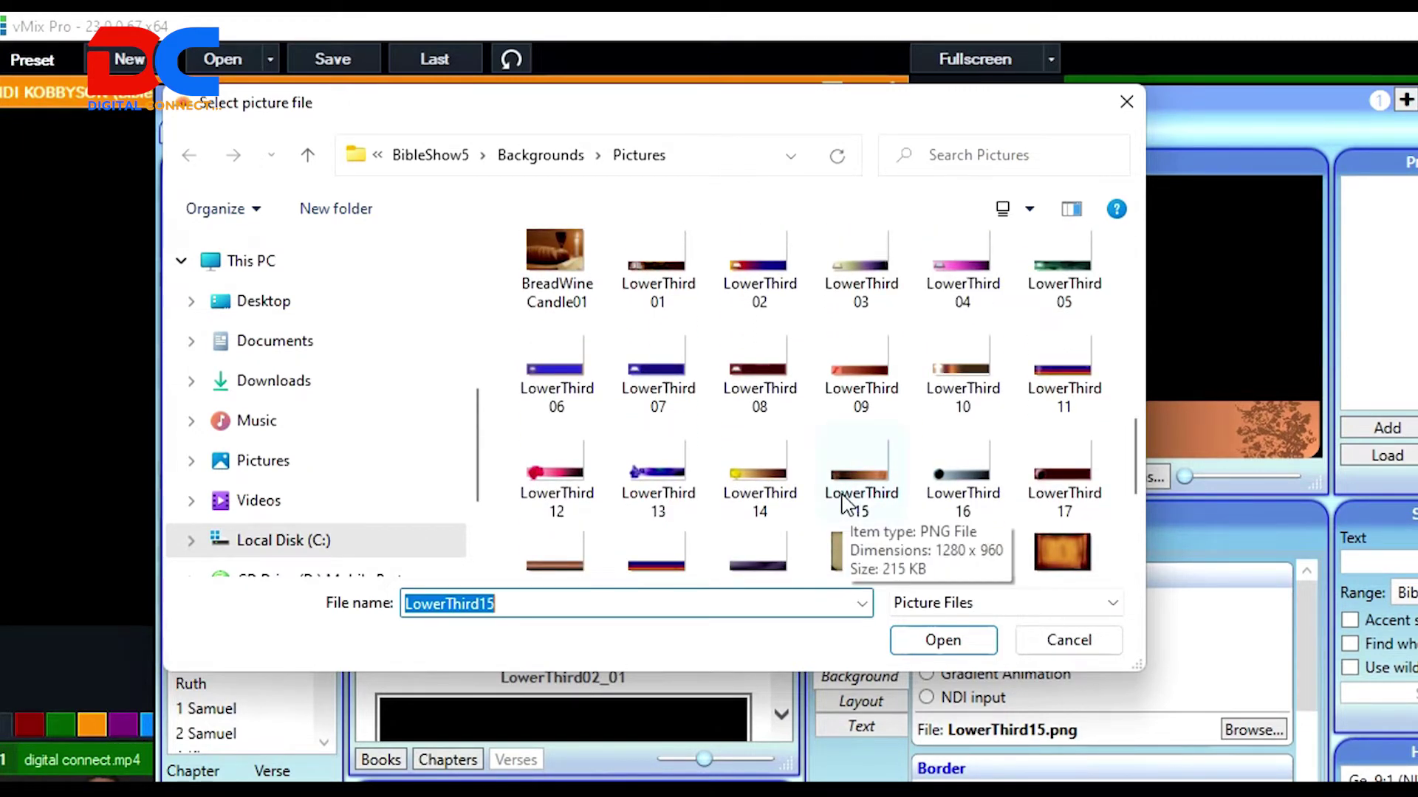
pyautogui.click(846, 506)
pyautogui.rightClick(845, 507)
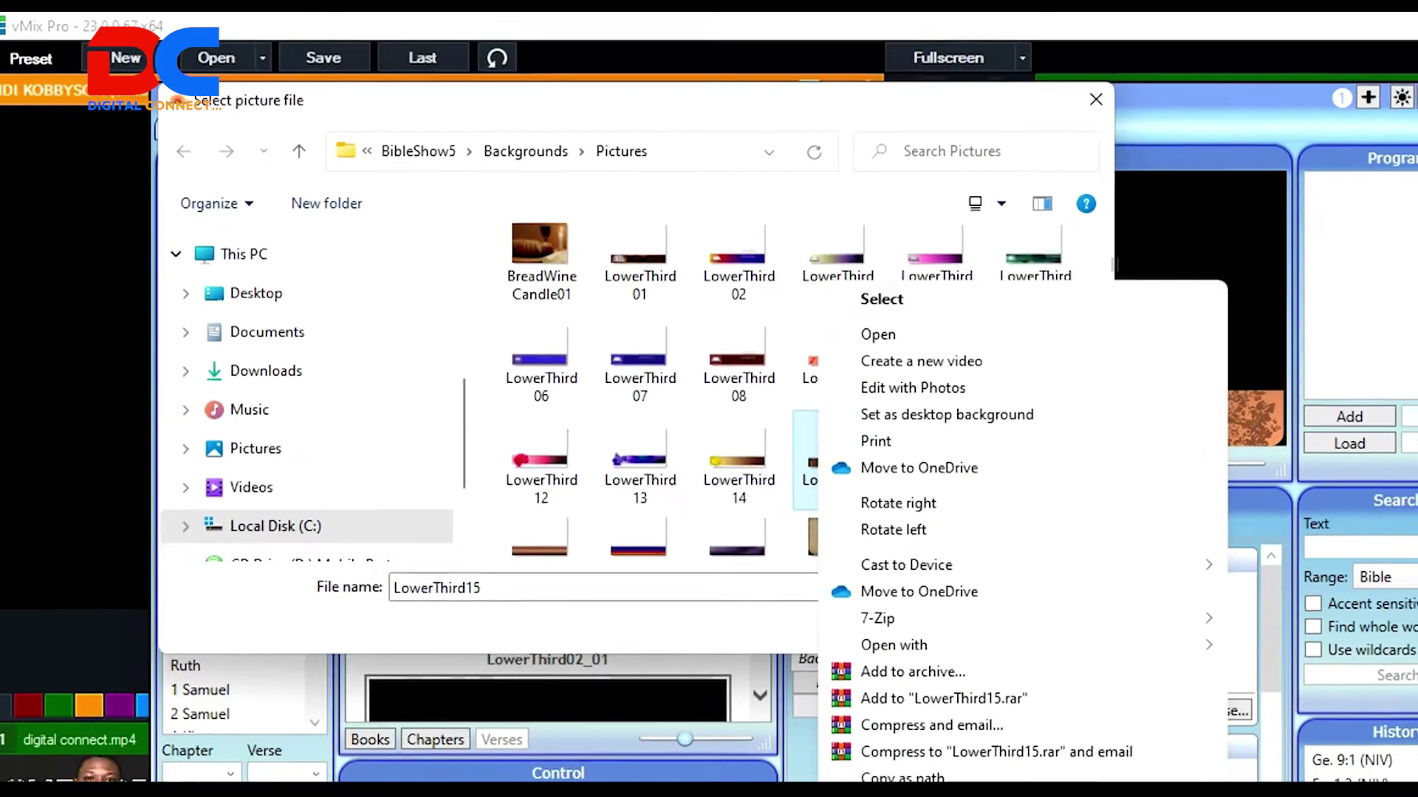
# Preview LowerThird15.png's orange floral bar in Photos, then minimize Photos
pyautogui.click(902, 344)
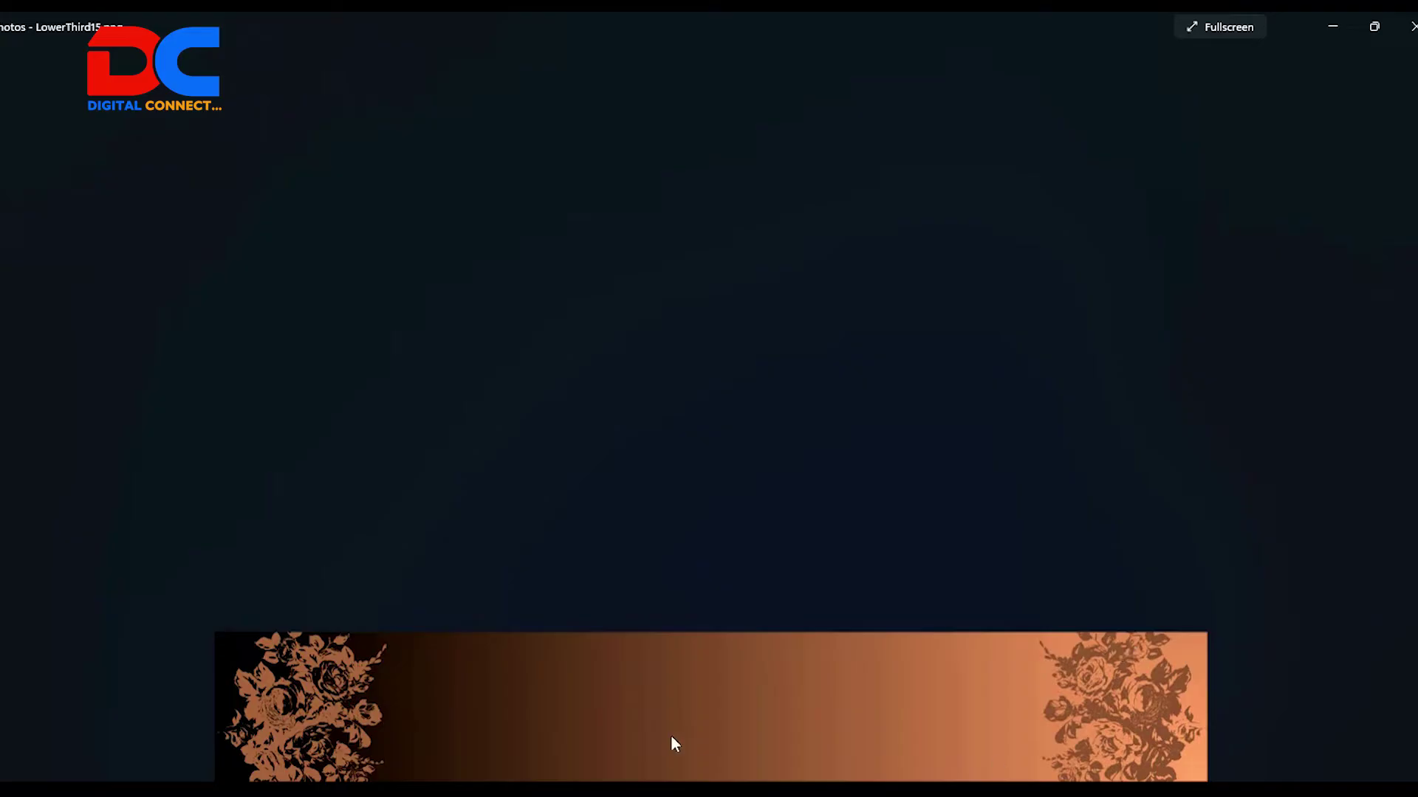
pyautogui.click(1334, 28)
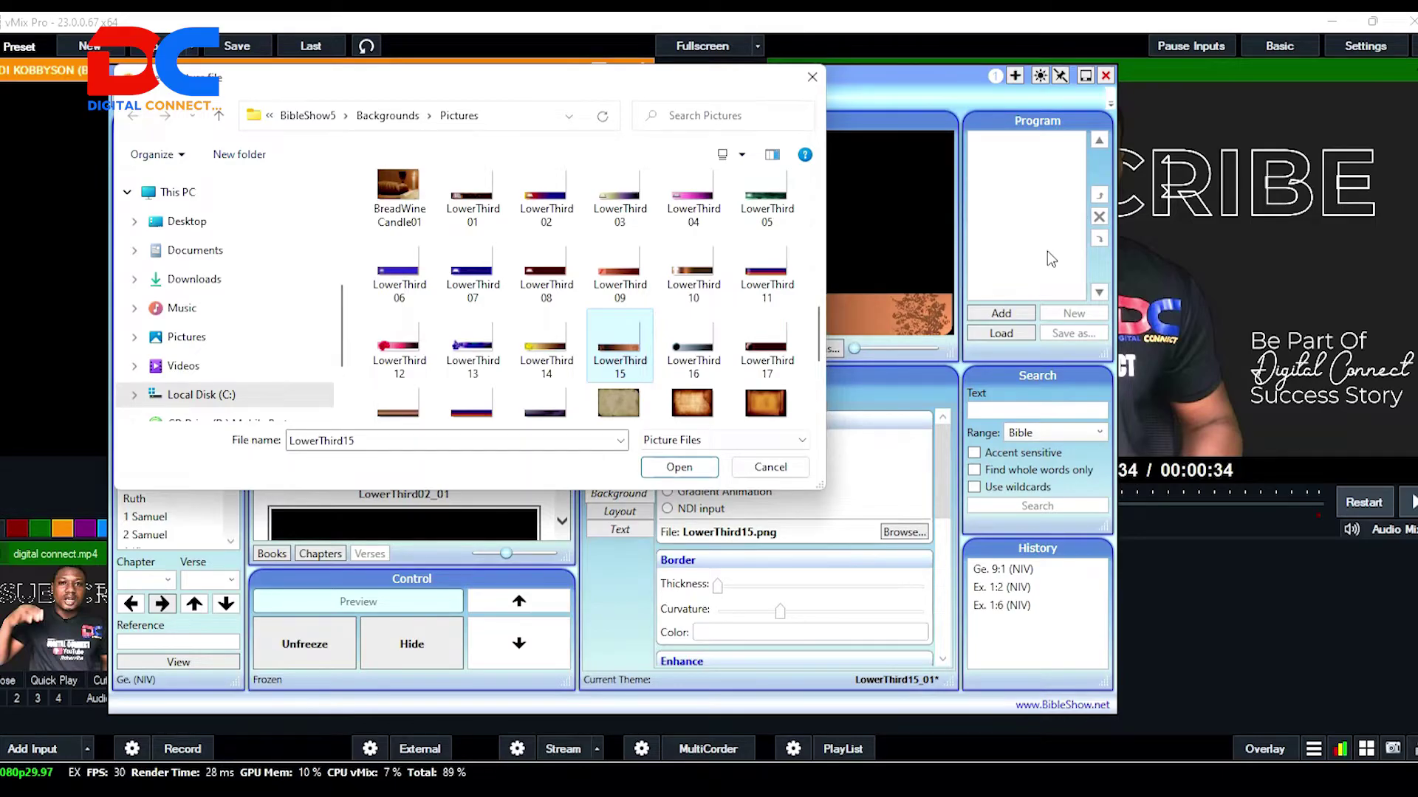
# Close the picture dialog keeping the LowerThird15 background, return to Themes, and select Exodus
pyautogui.click(811, 77)
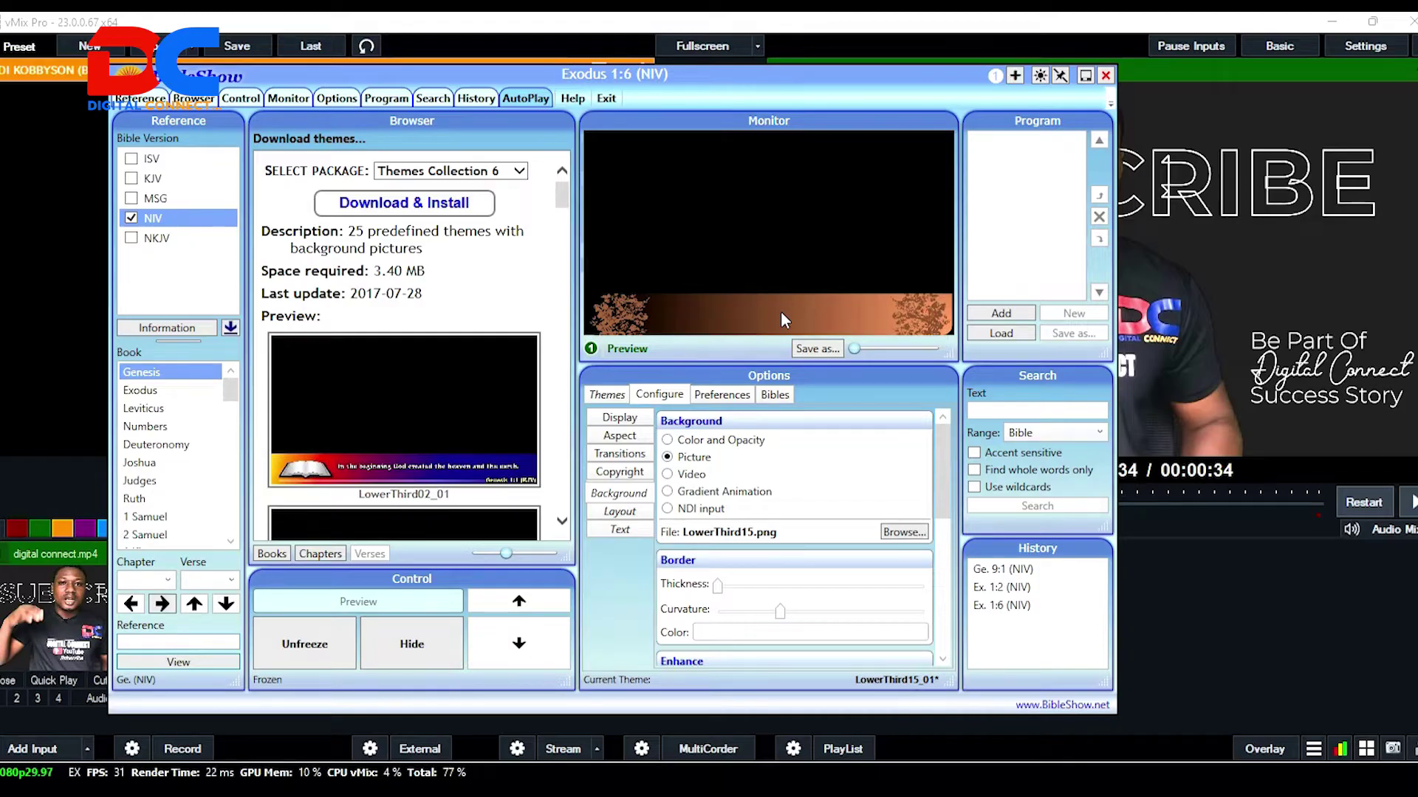
pyautogui.click(609, 395)
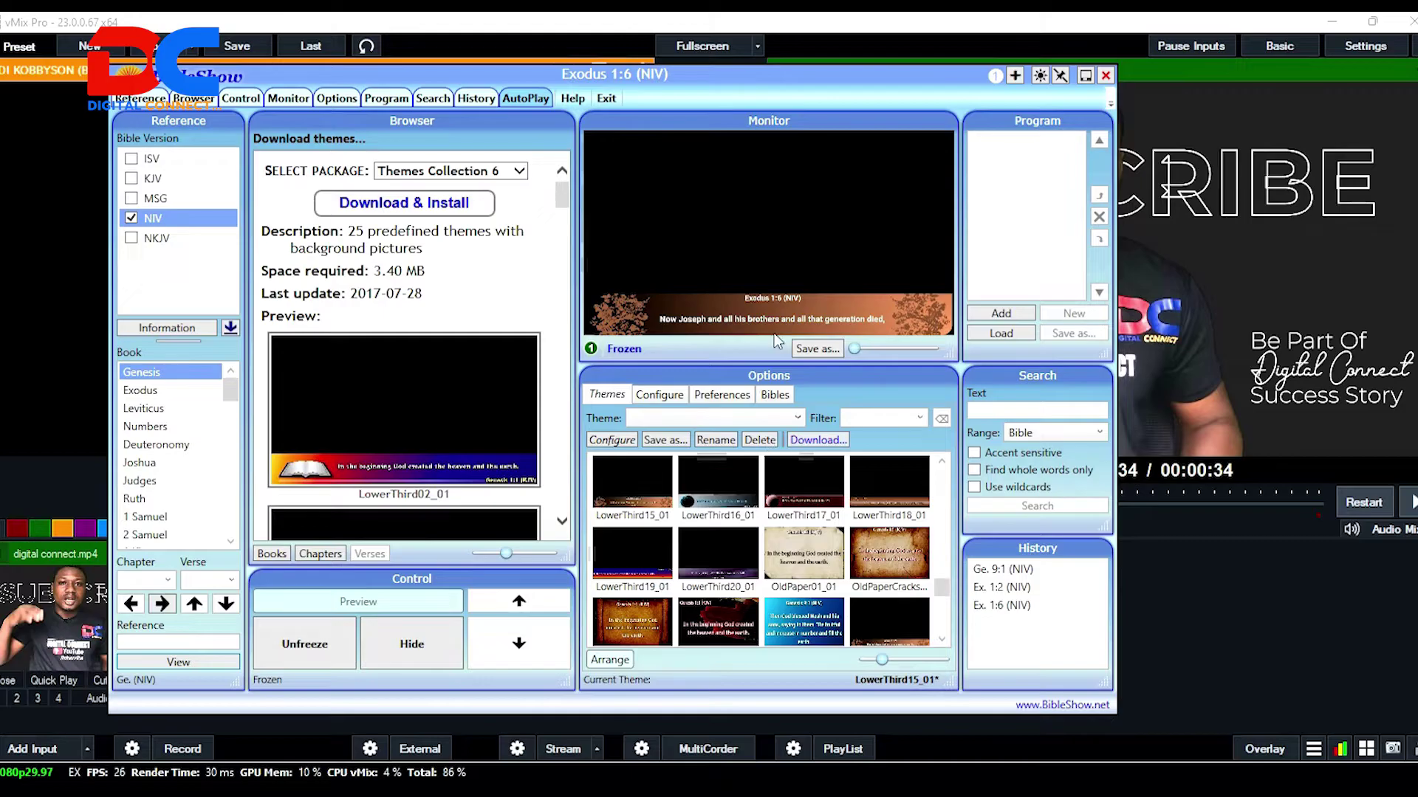
pyautogui.click(407, 369)
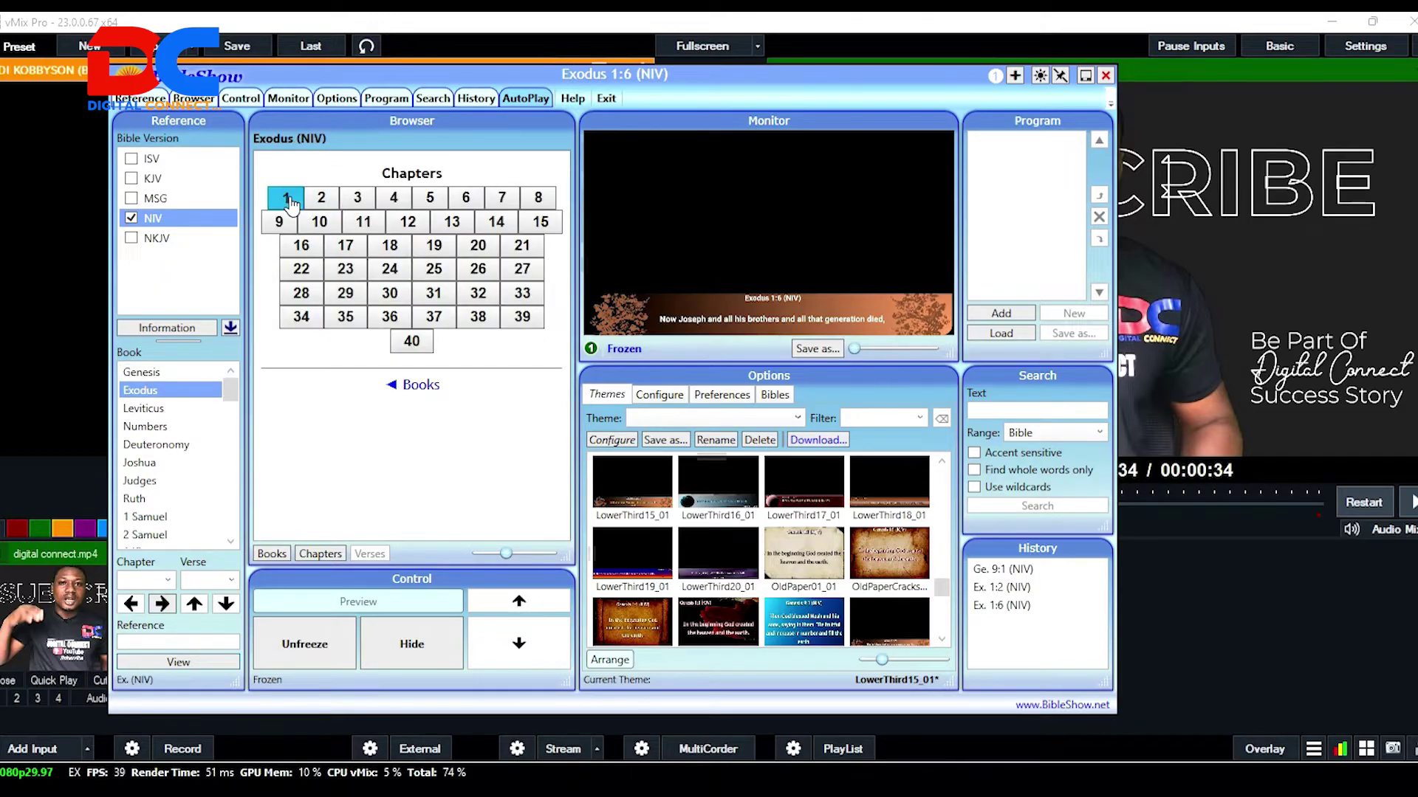
# Open Exodus chapter 1 and send verse 1:1 (NIV) live over NDI
pyautogui.click(288, 199)
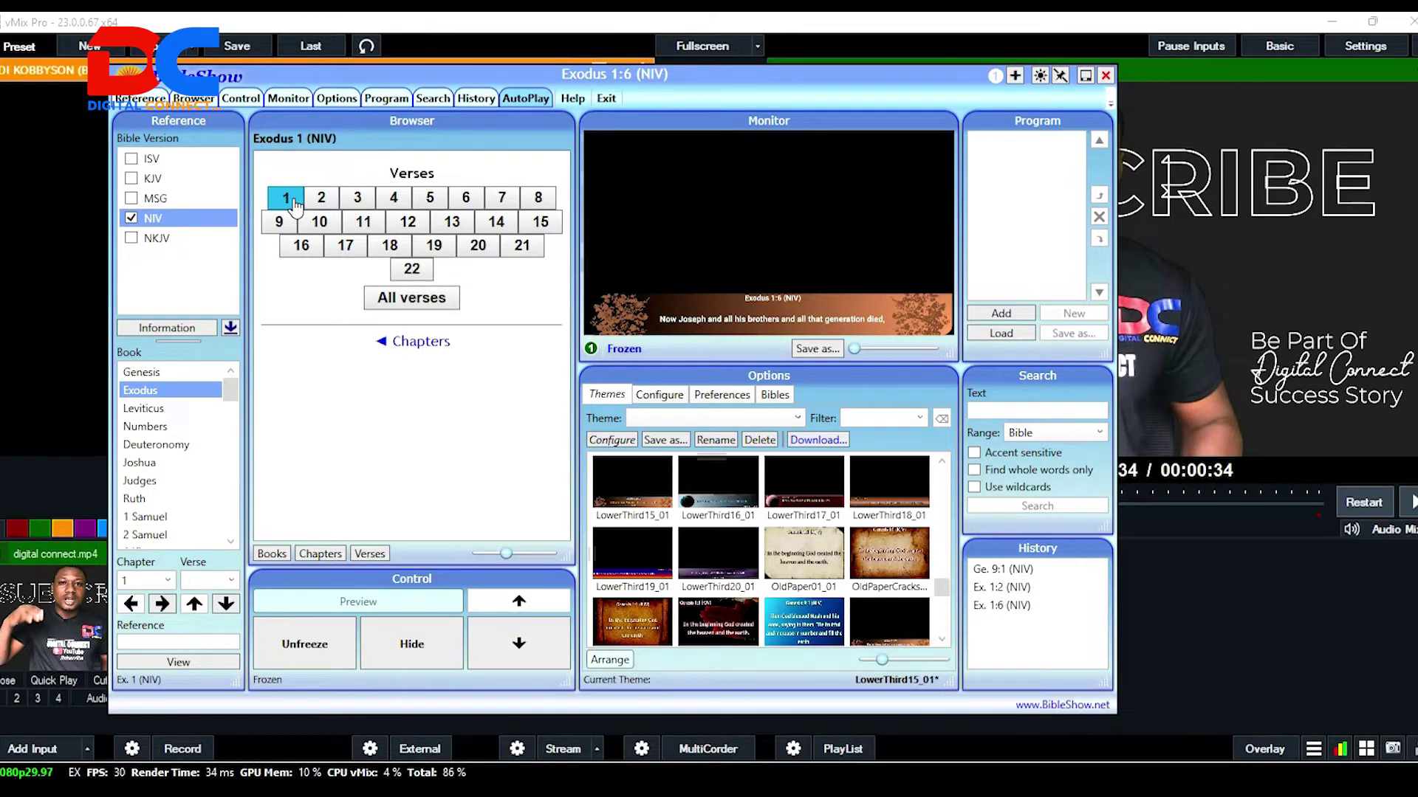
pyautogui.click(285, 198)
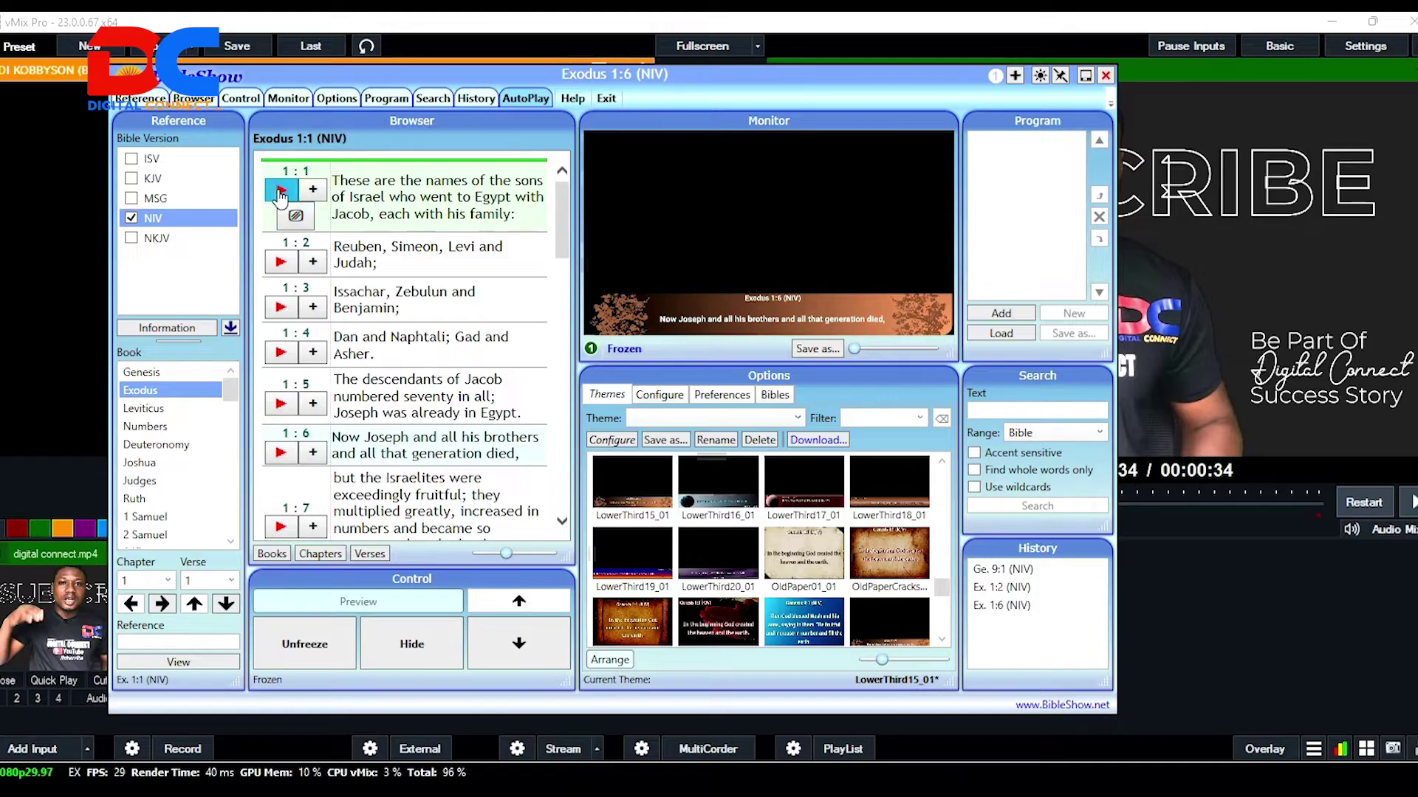
pyautogui.click(281, 194)
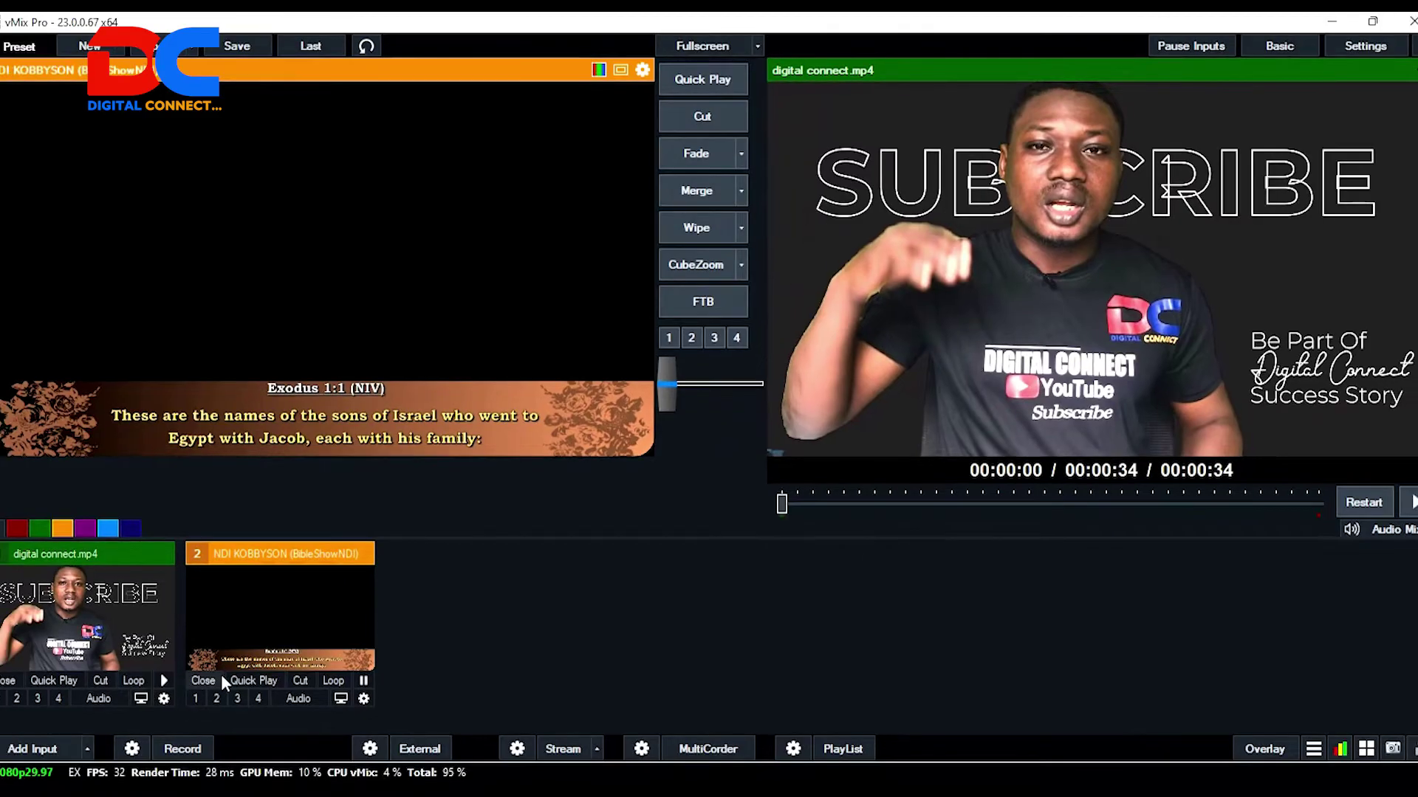
# Replace vMix input 2 with a new BibleShowNDI input and start the digital connect video
pyautogui.click(203, 680)
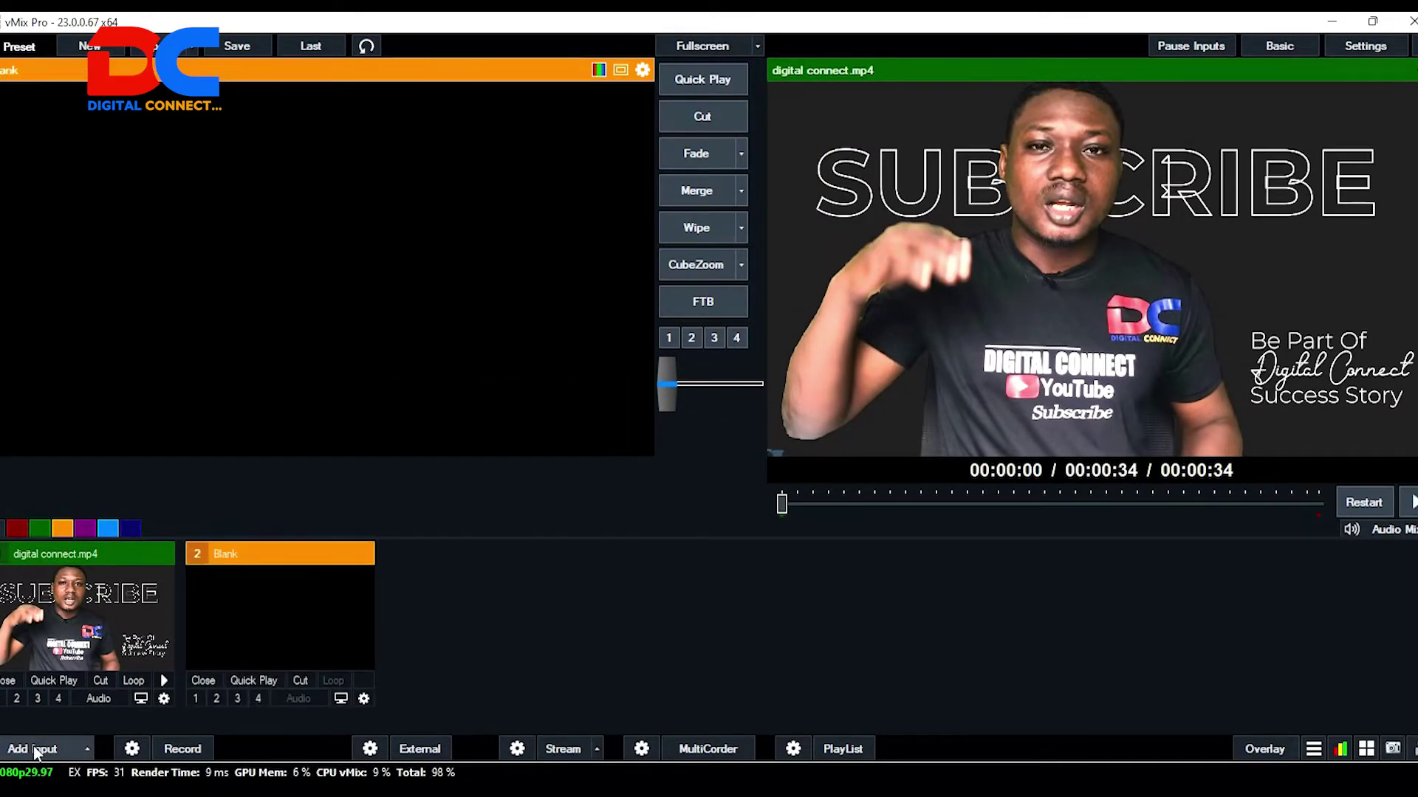
pyautogui.click(33, 746)
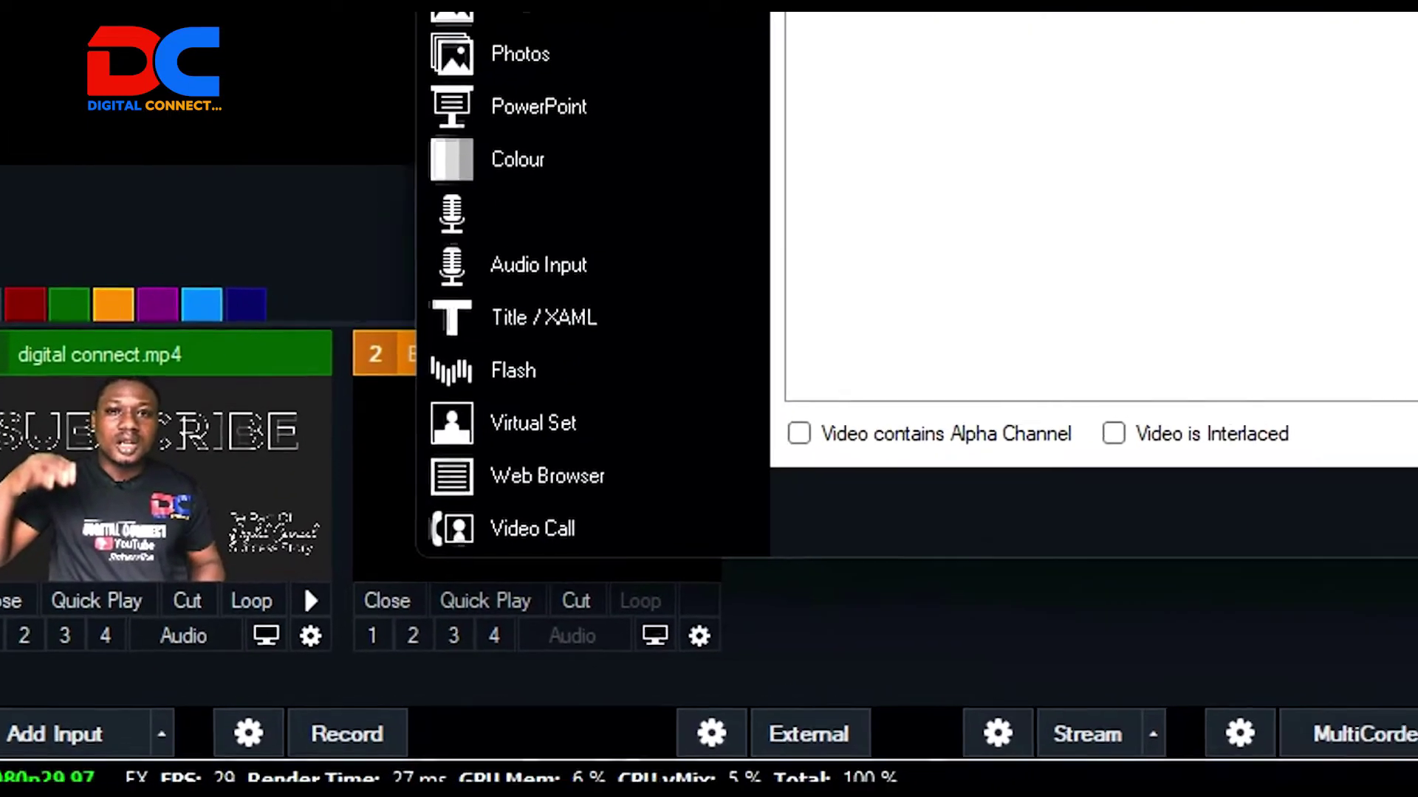
pyautogui.click(249, 134)
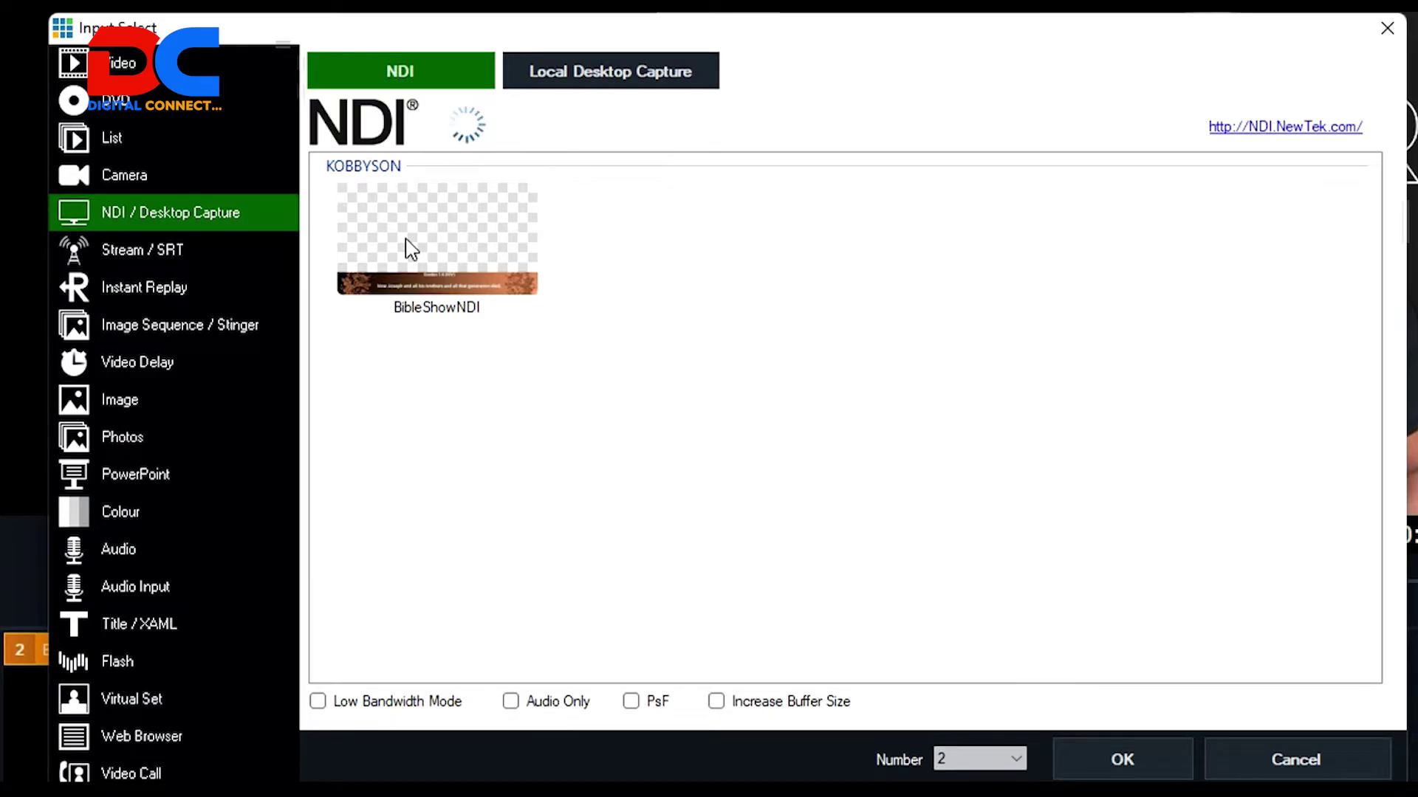
pyautogui.click(459, 246)
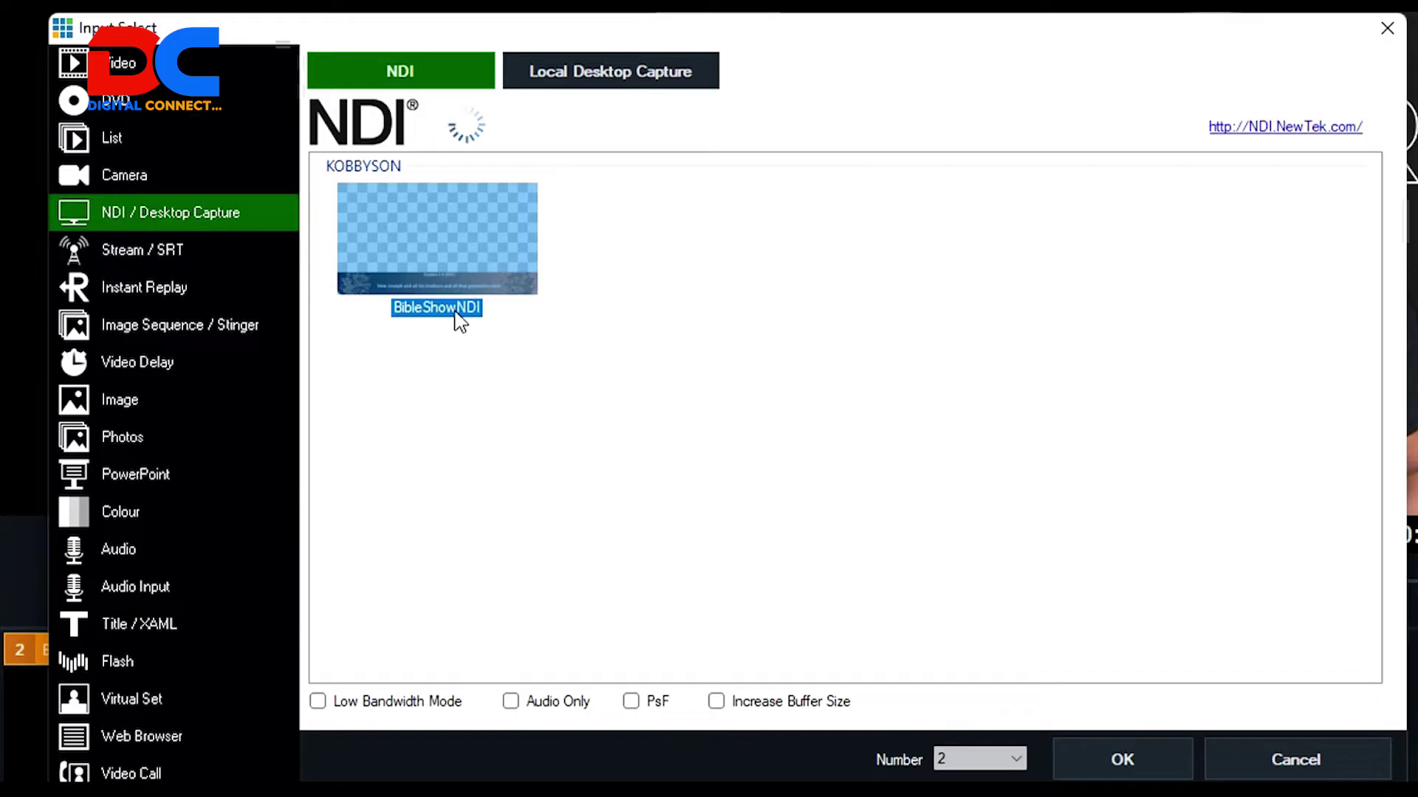
pyautogui.click(1116, 750)
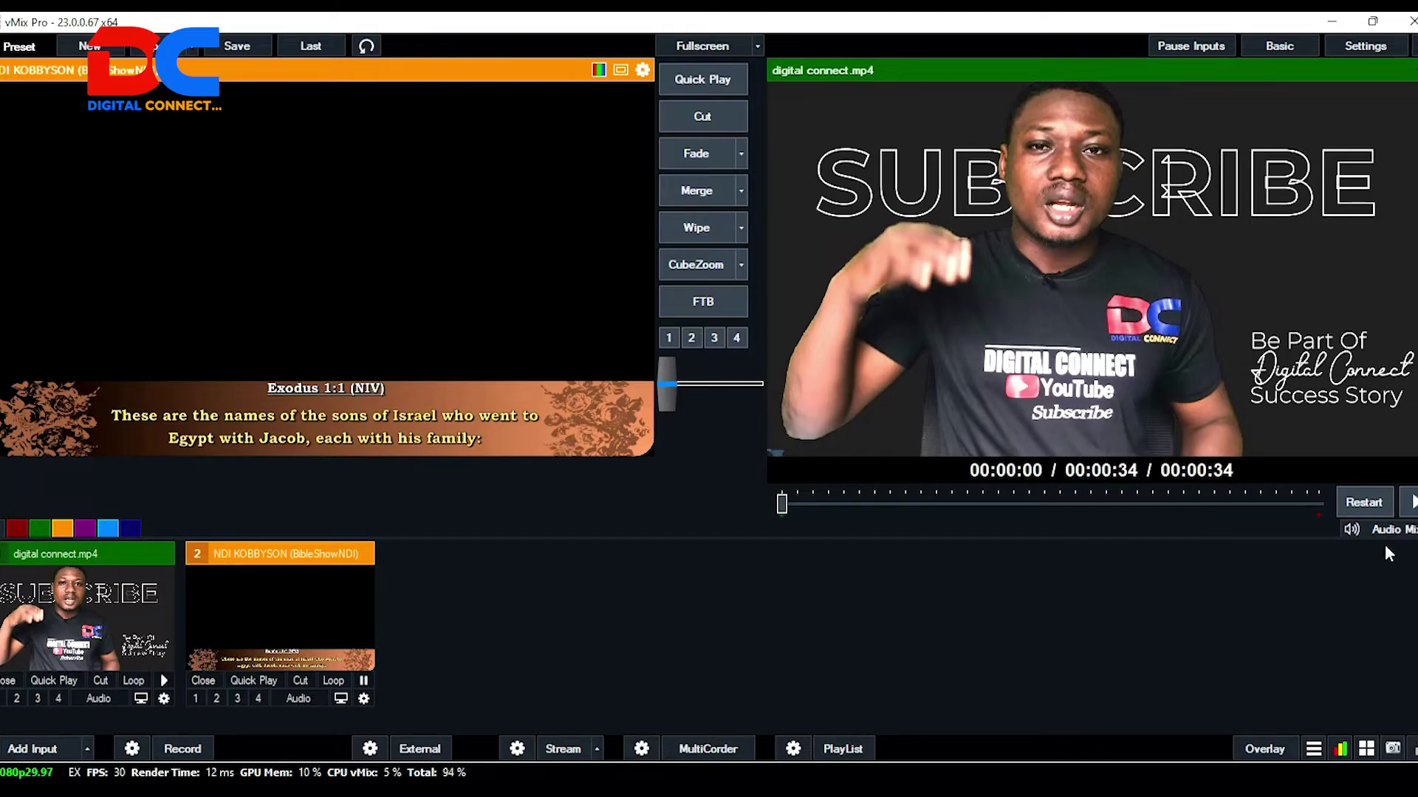
pyautogui.click(1407, 506)
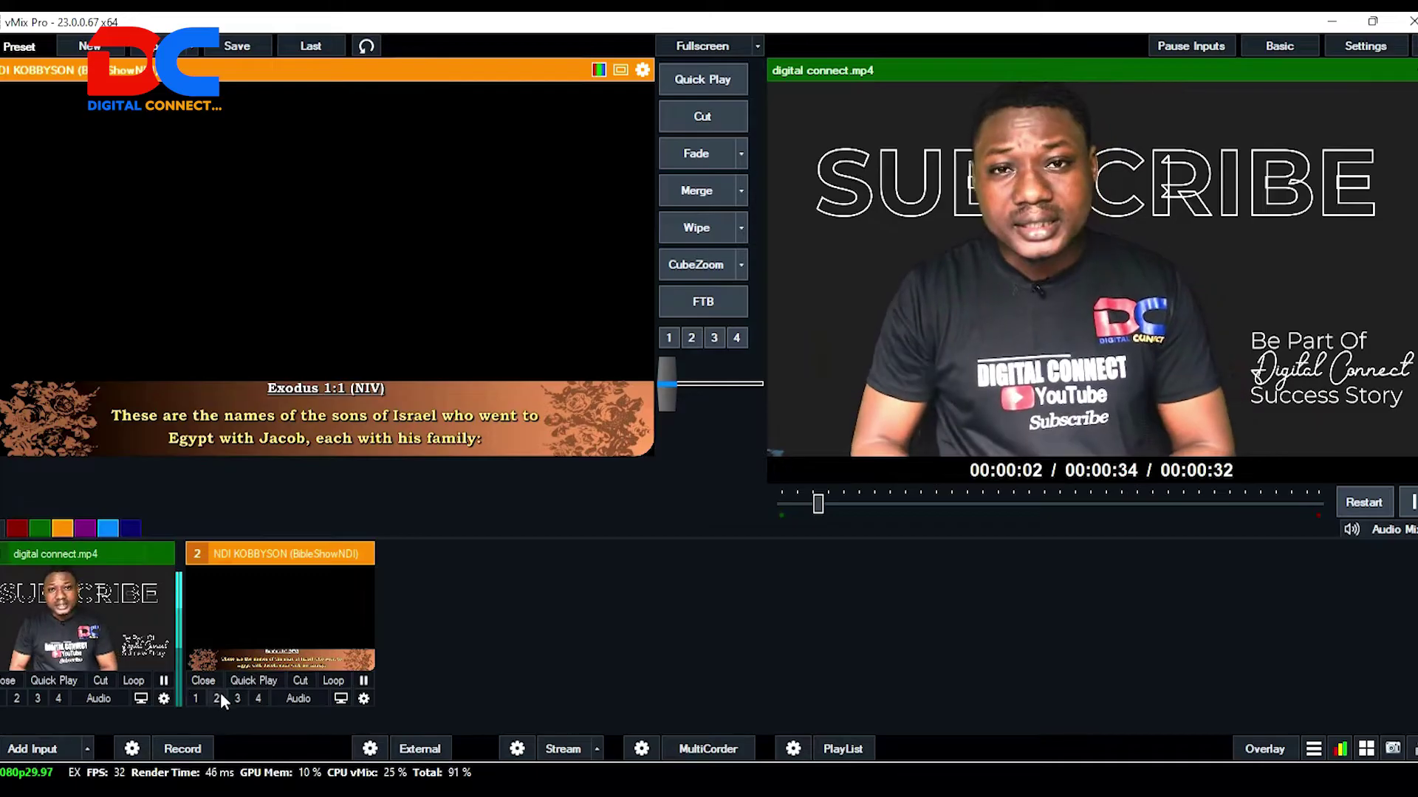
# Overlay the BibleShow input on vMix output and send Exodus 1:2 live
pyautogui.click(196, 697)
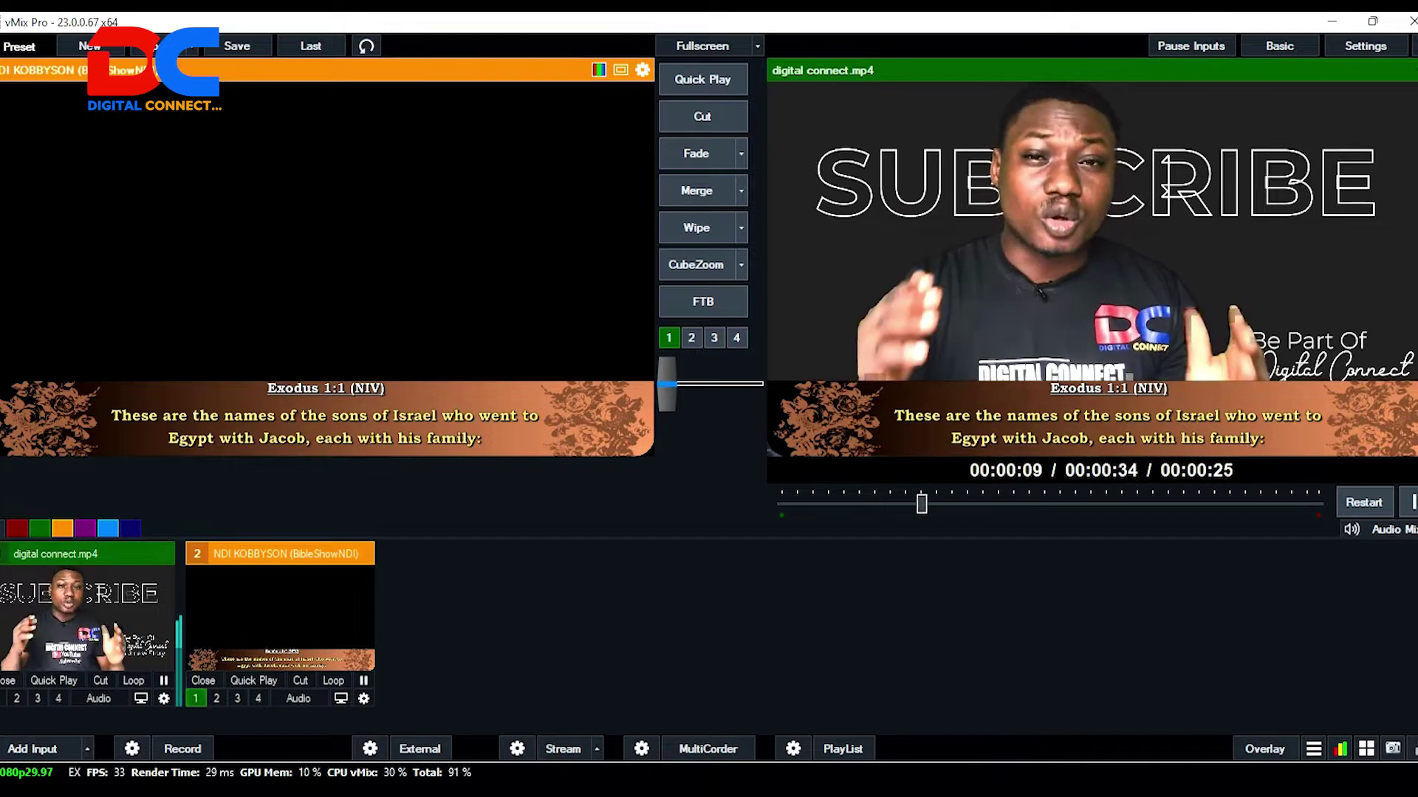
pyautogui.hotkey('alt', 'Tab')
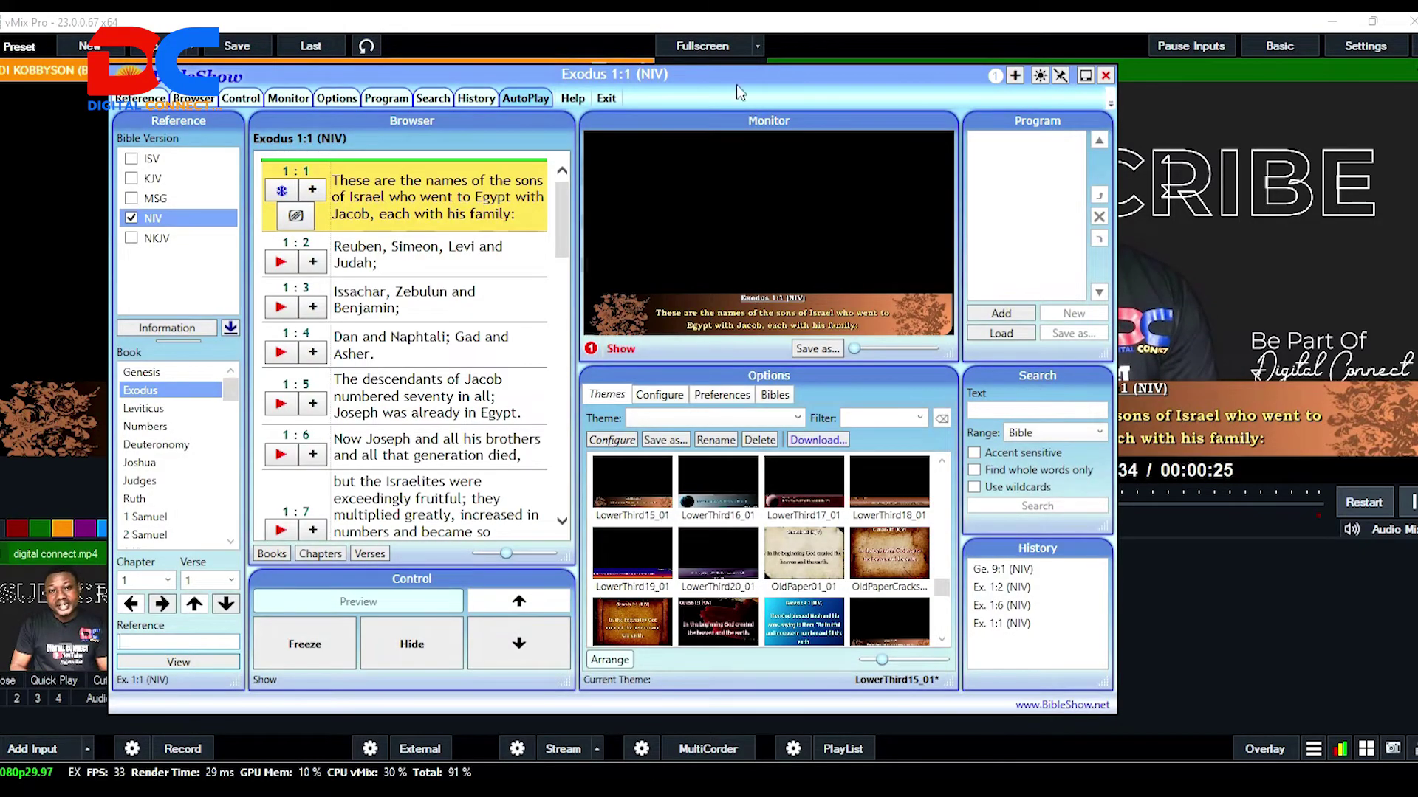
pyautogui.moveTo(733, 76); pyautogui.dragTo(452, 75)
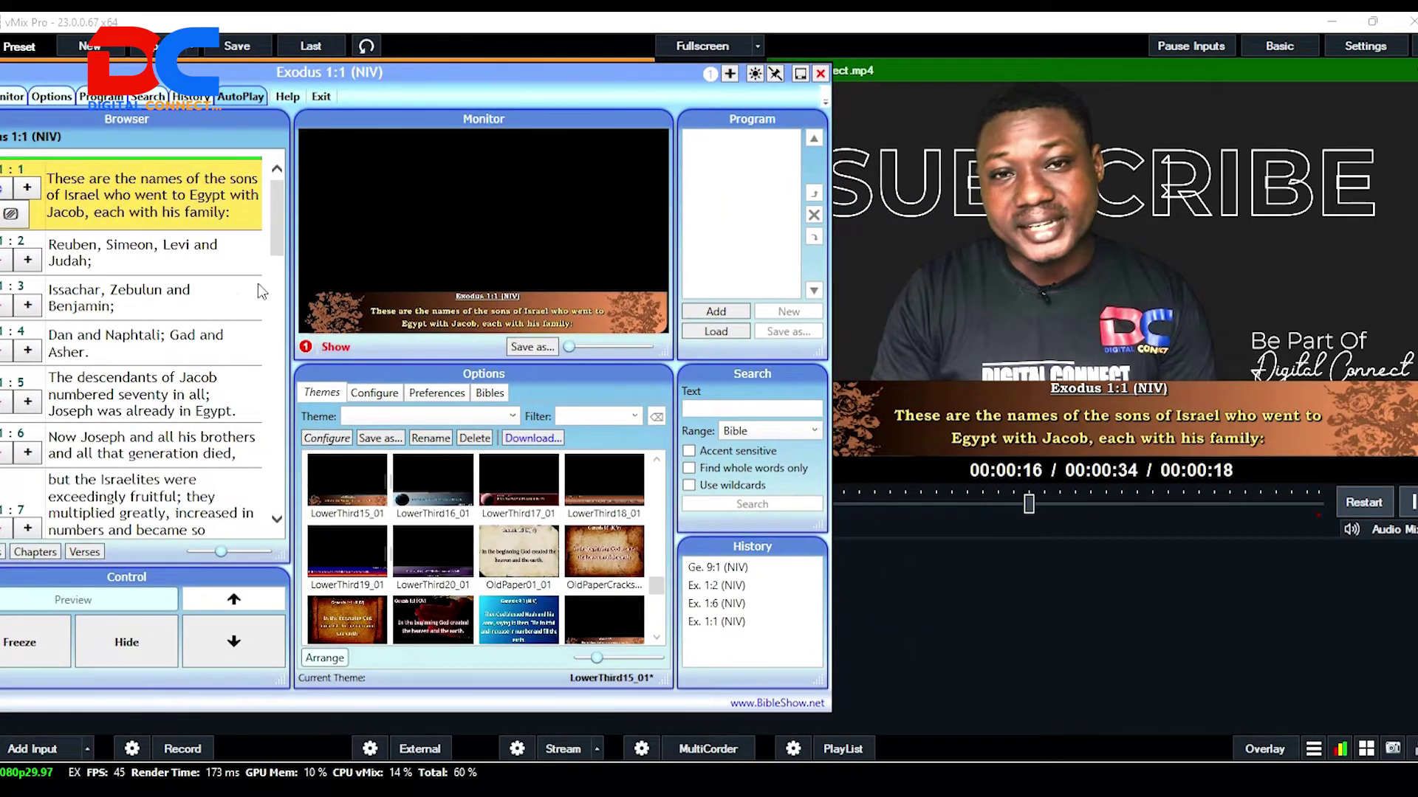
pyautogui.click(5, 269)
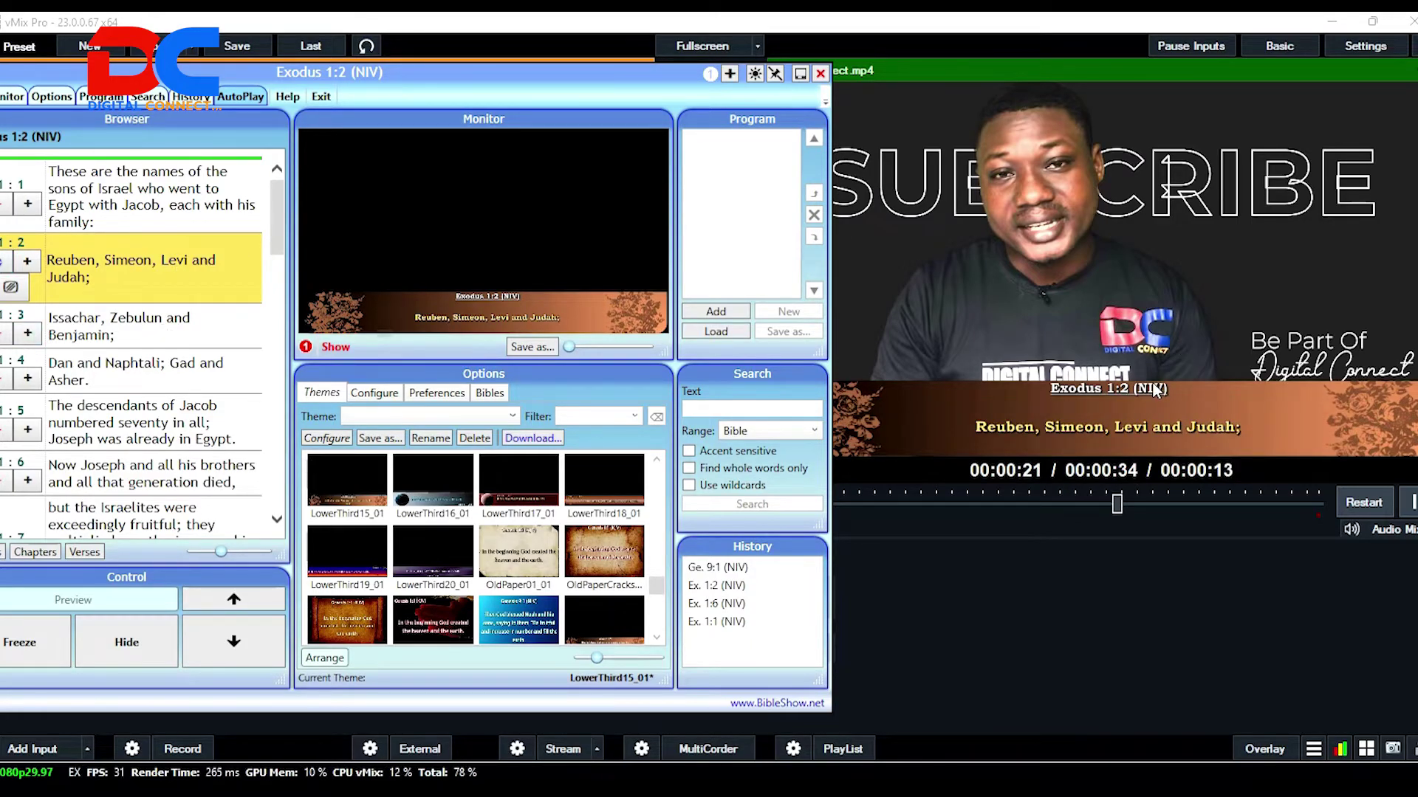
# Advance the overlaid verse to Exodus 1:3, checking vMix's output in between
pyautogui.click(1092, 396)
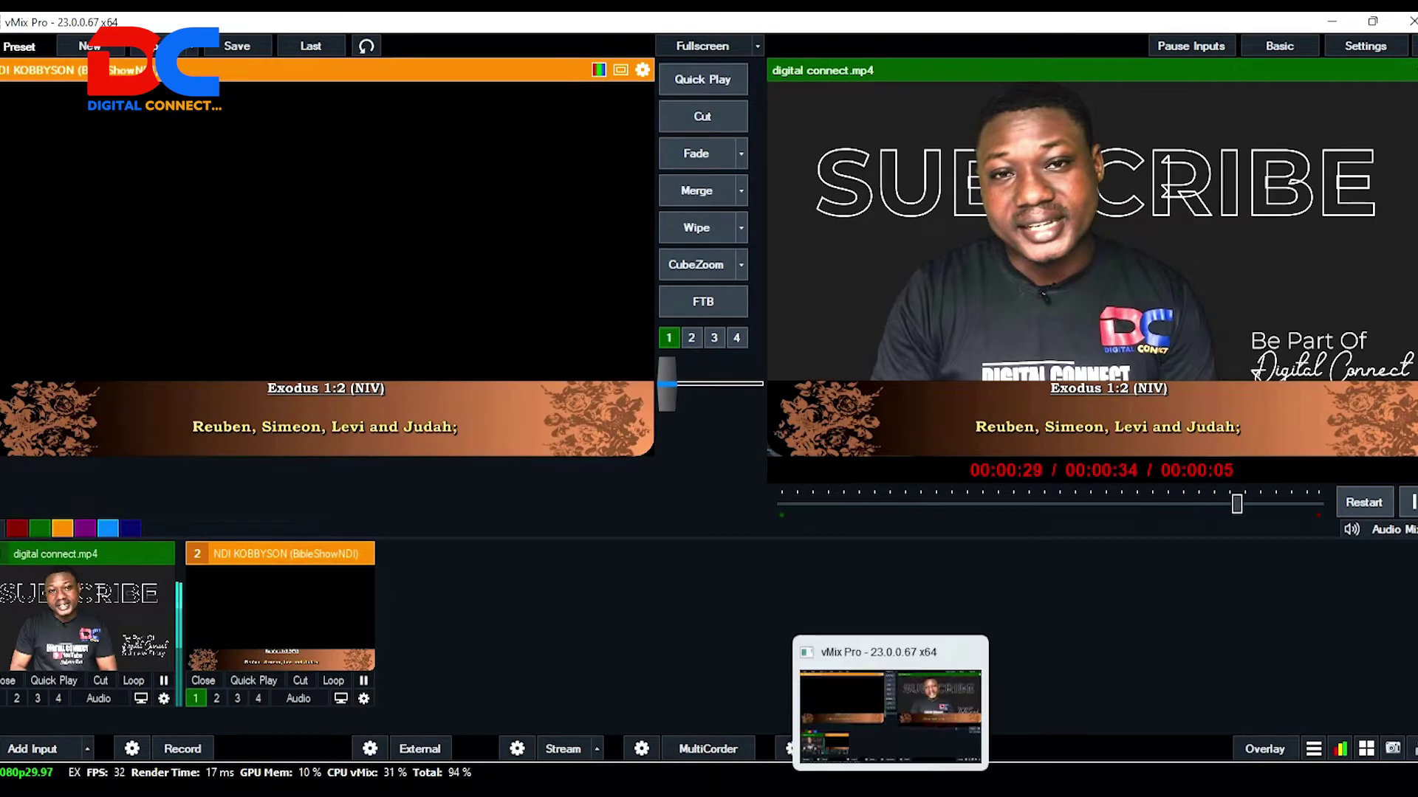
pyautogui.click(886, 720)
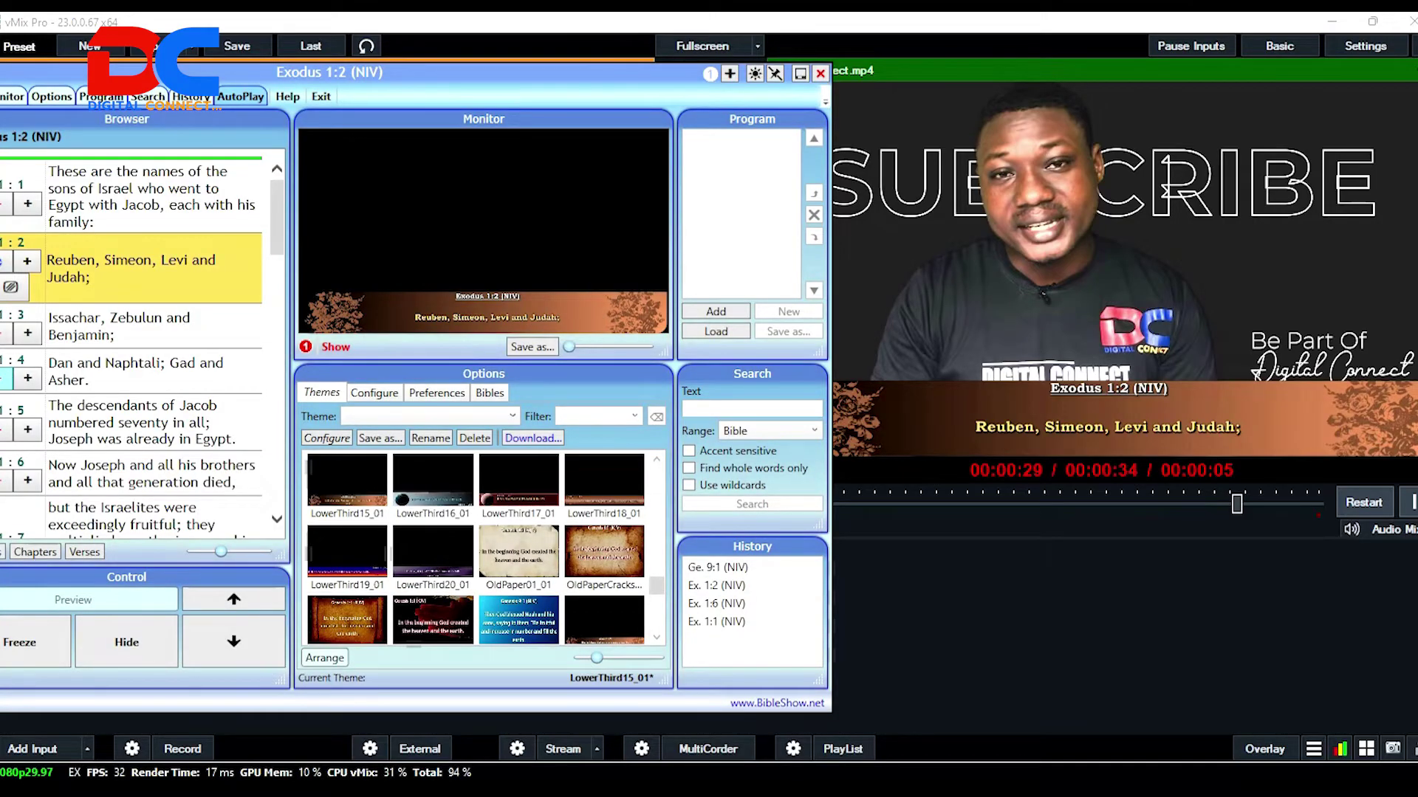
pyautogui.click(3, 344)
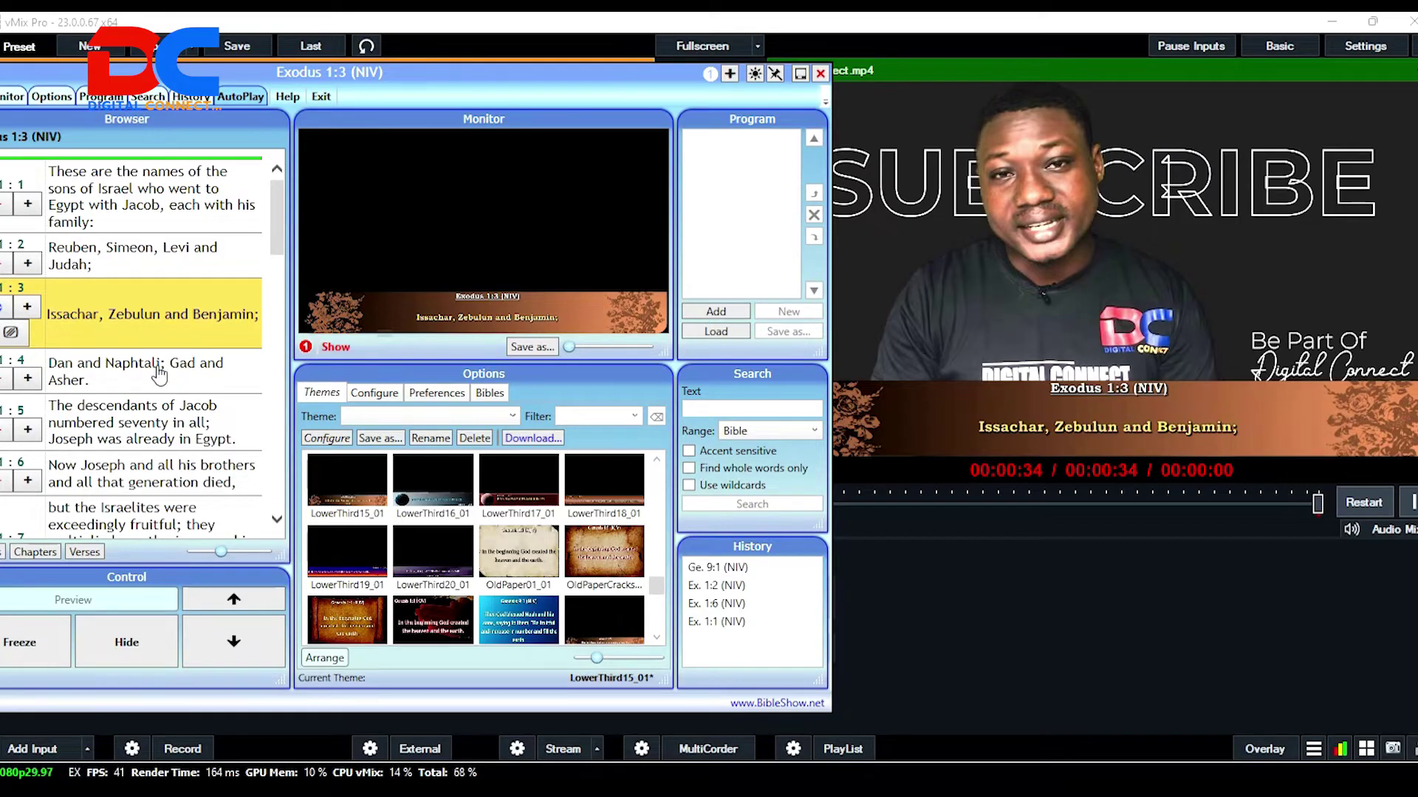
pyautogui.click(800, 74)
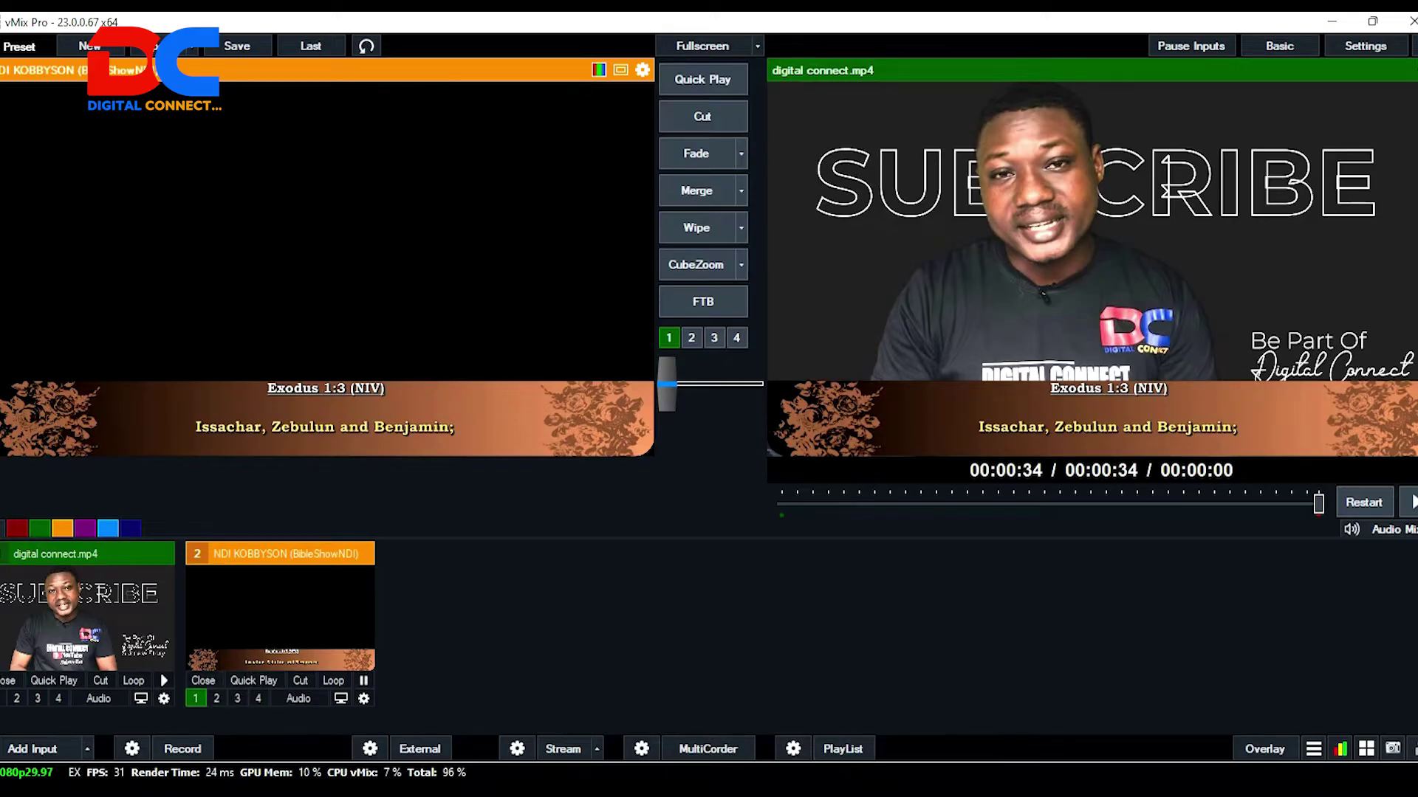
pyautogui.hotkey('alt', 'Tab')
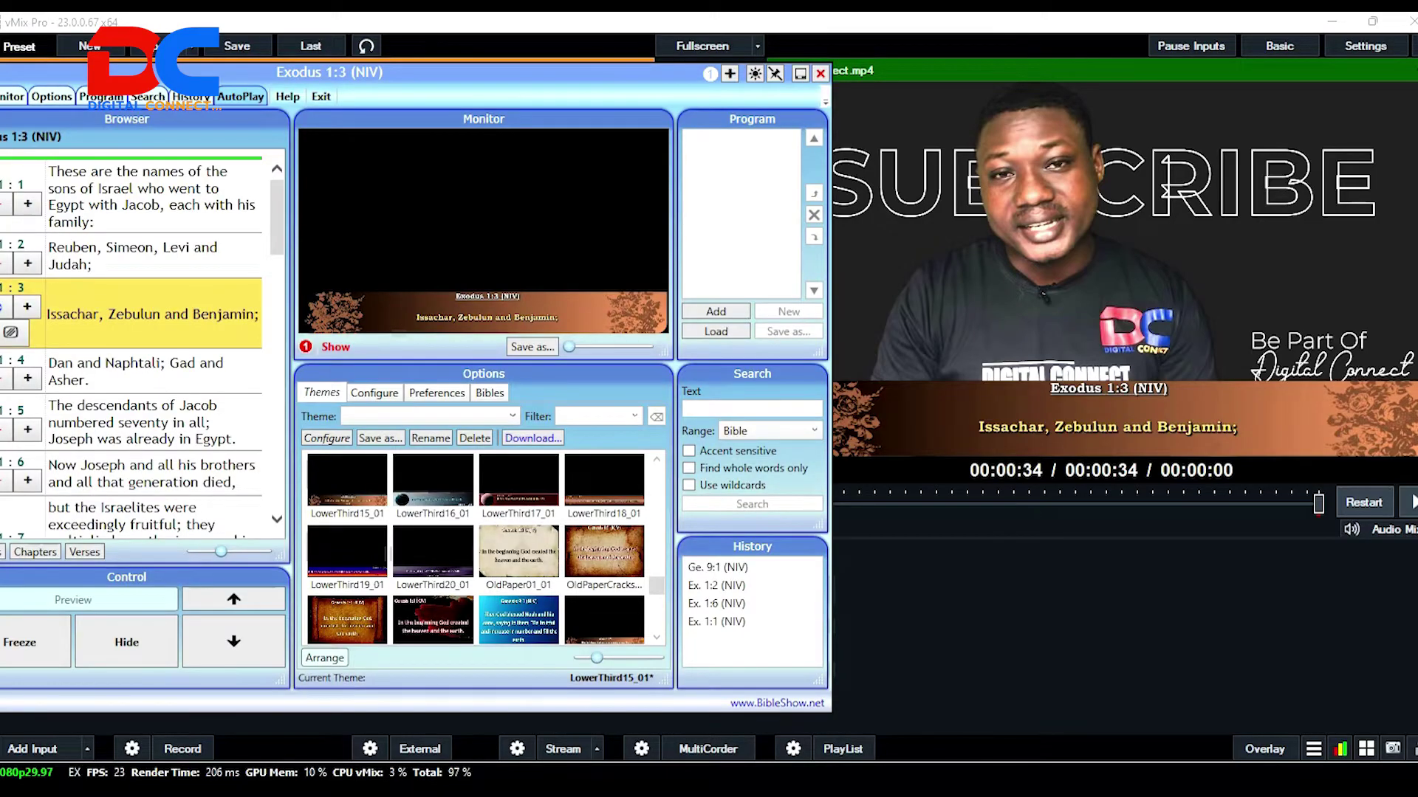
# Apply the show1 theme, agreeing to save the previous theme, then dismiss the save dialog
pyautogui.click(375, 419)
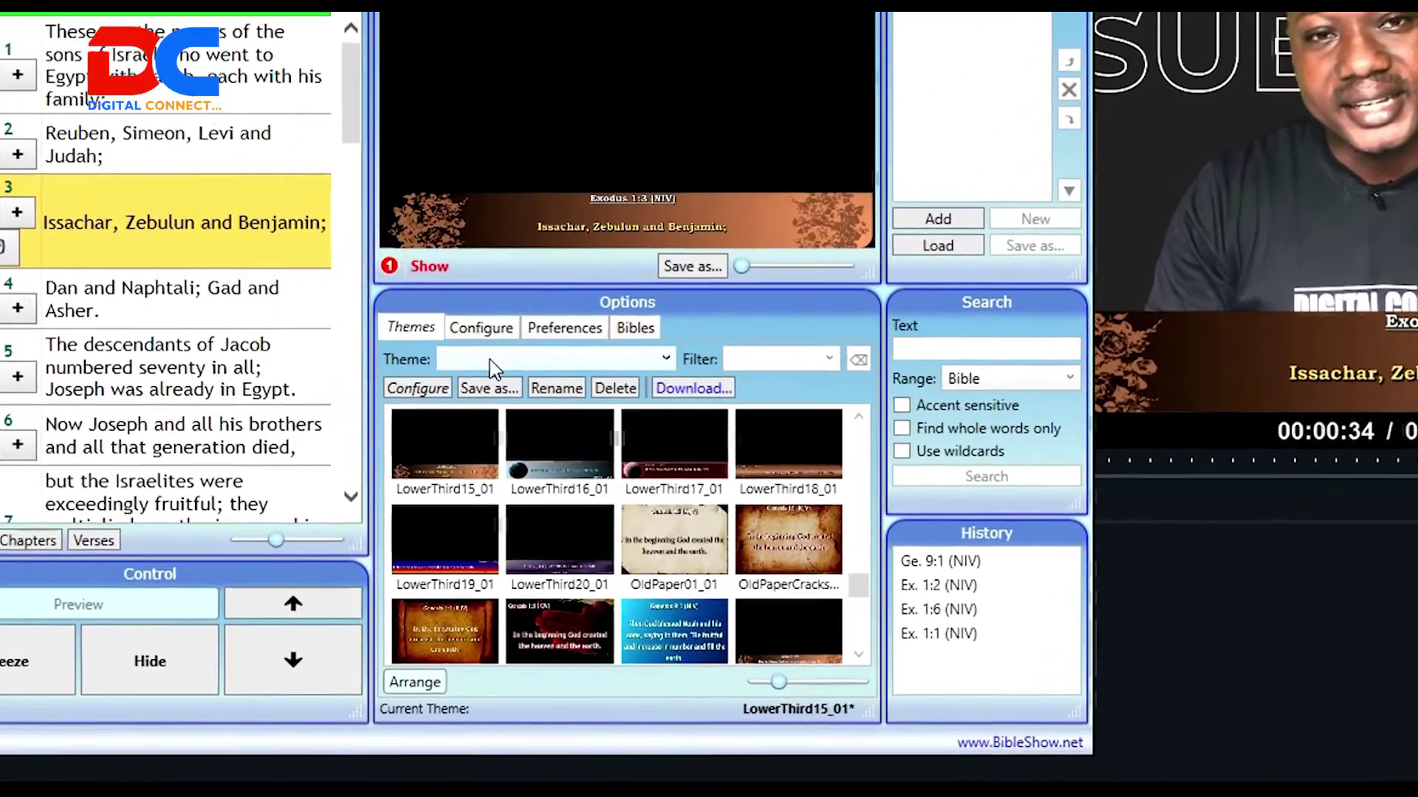
pyautogui.click(381, 417)
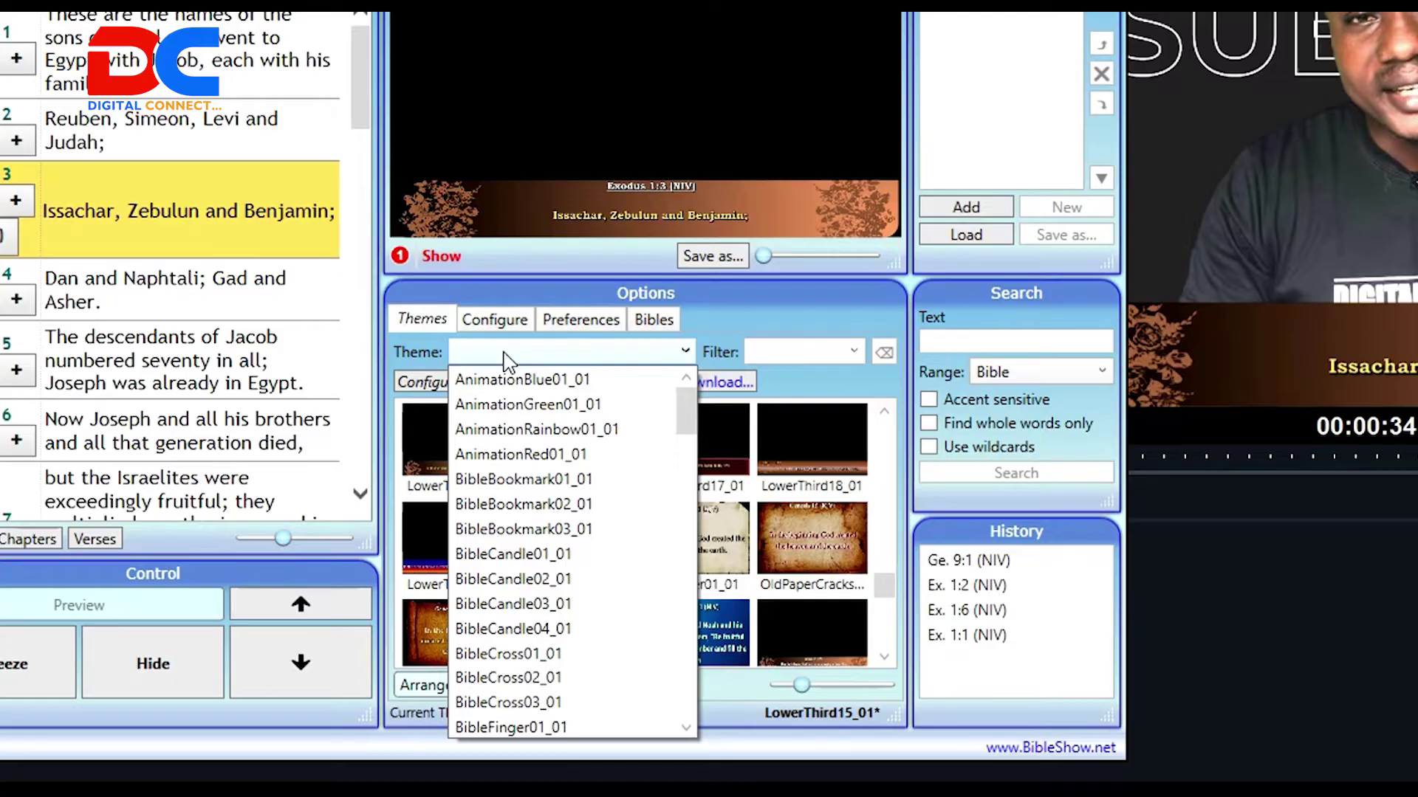
pyautogui.press('s')
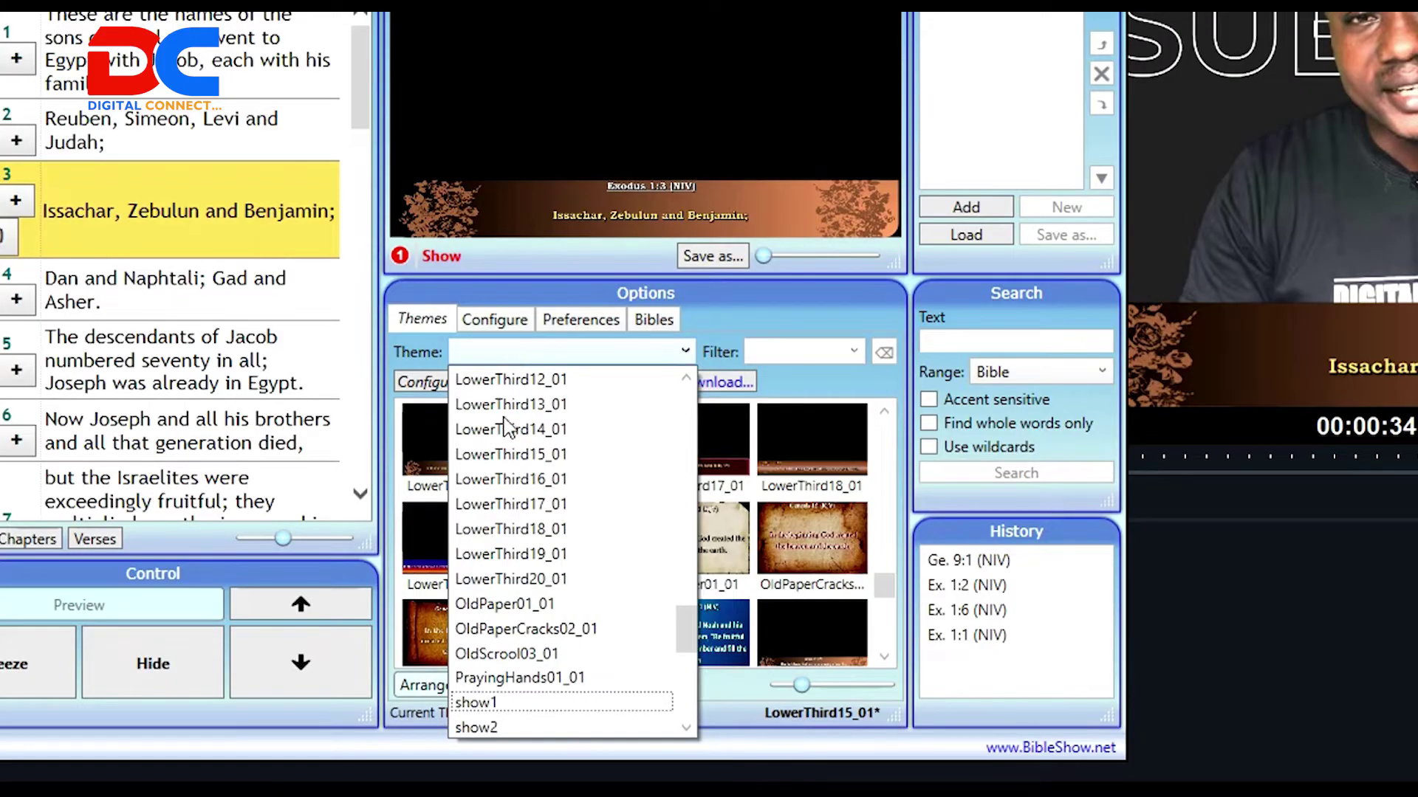
pyautogui.click(491, 704)
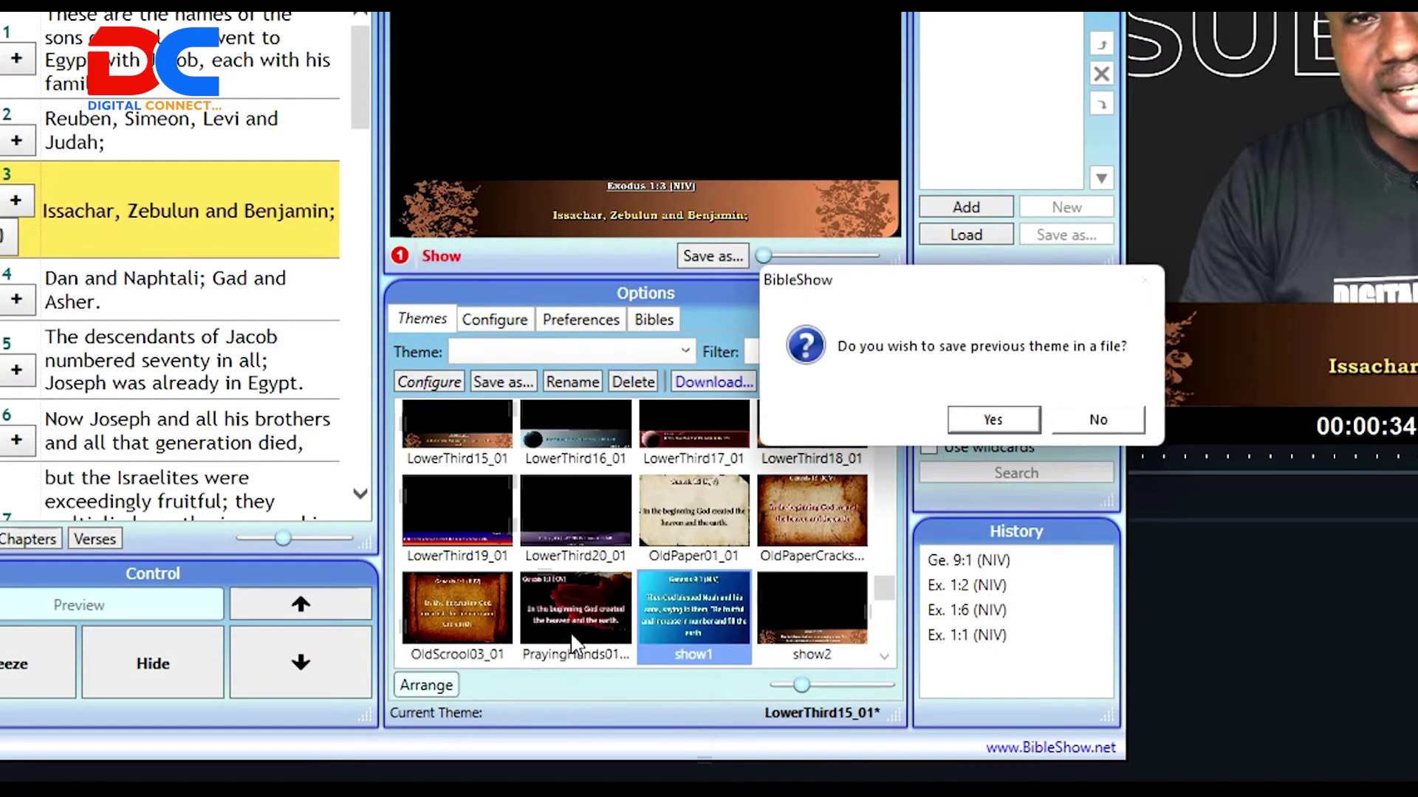
pyautogui.click(992, 421)
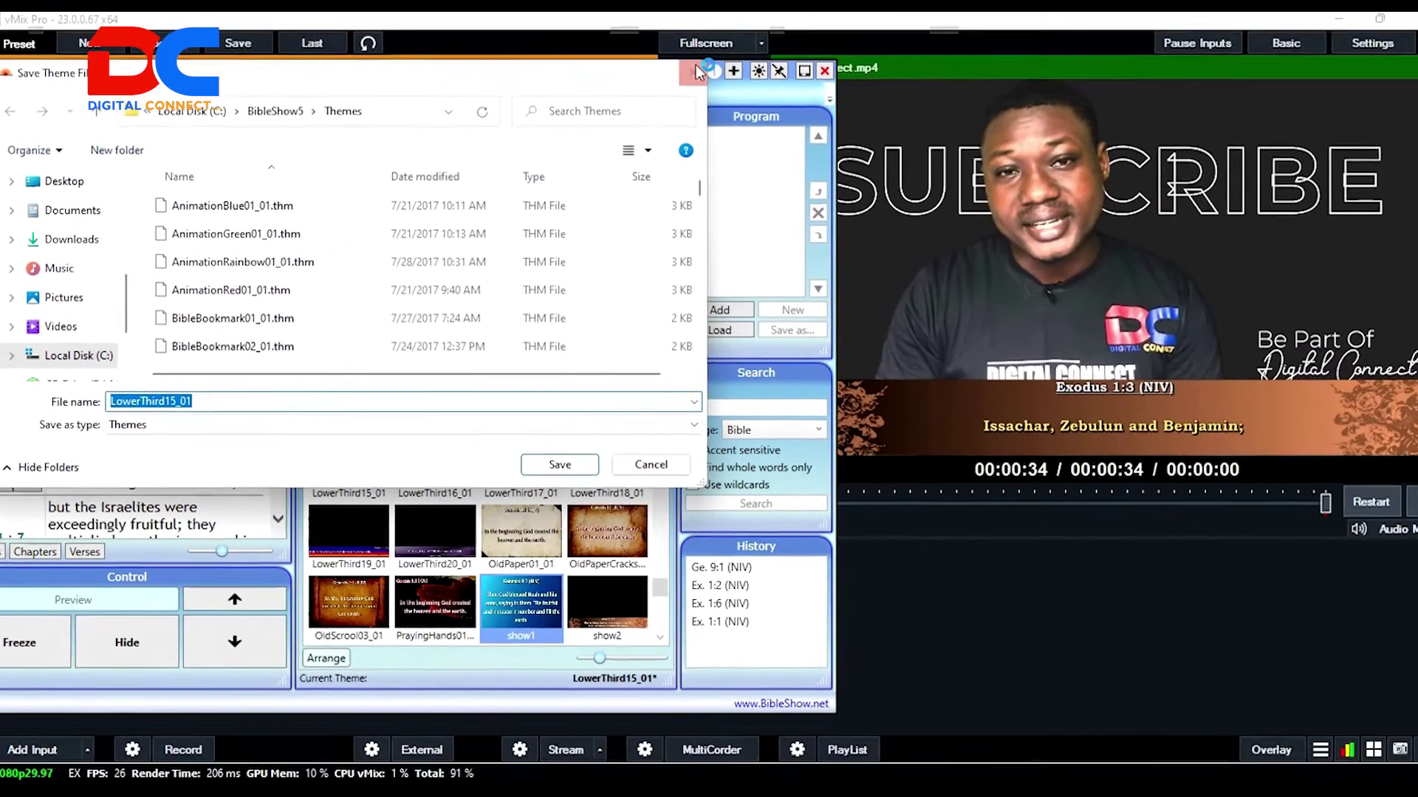
pyautogui.click(691, 74)
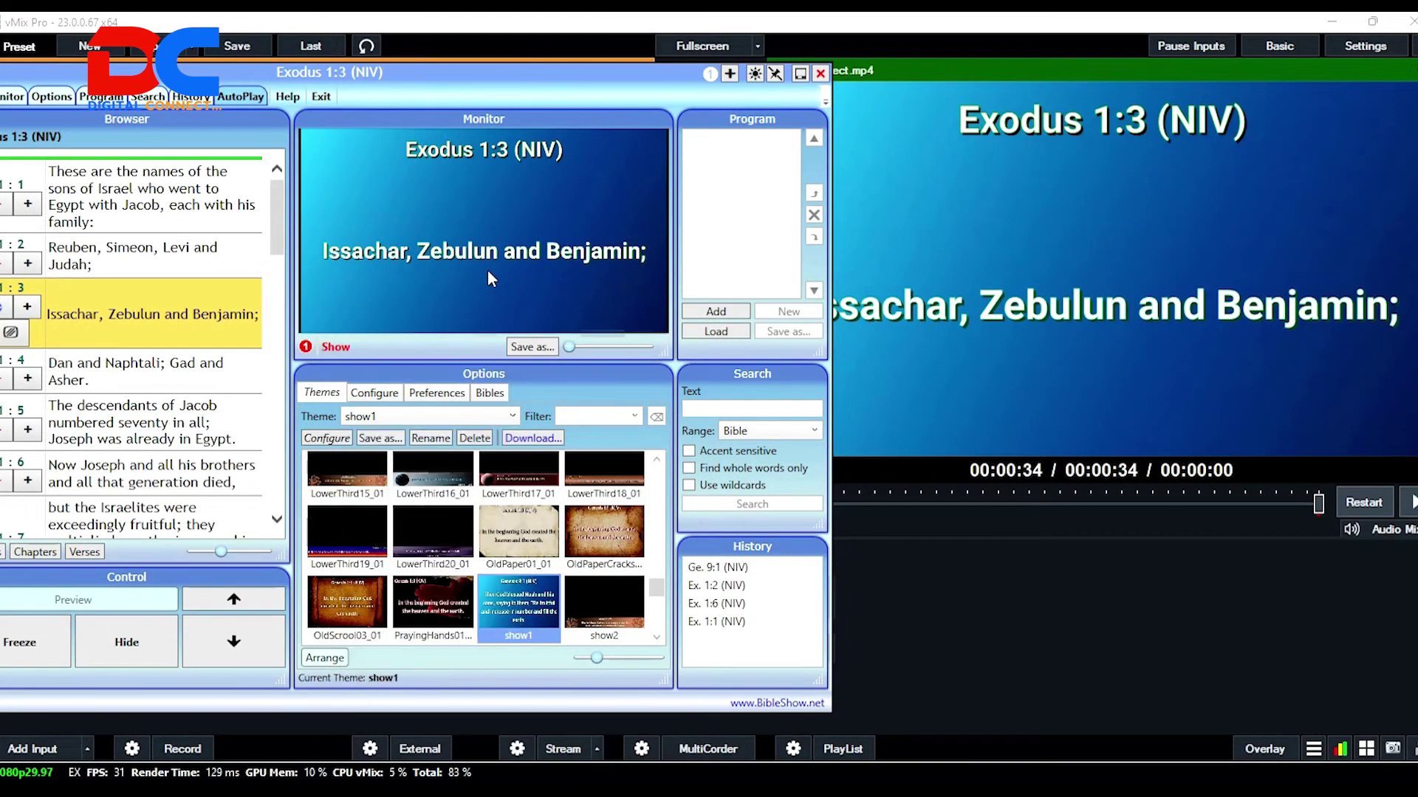
# Send Exodus 1:5 live on the blue show1 theme and minimize BibleShow
pyautogui.moveTo(467, 71); pyautogui.dragTo(511, 87)
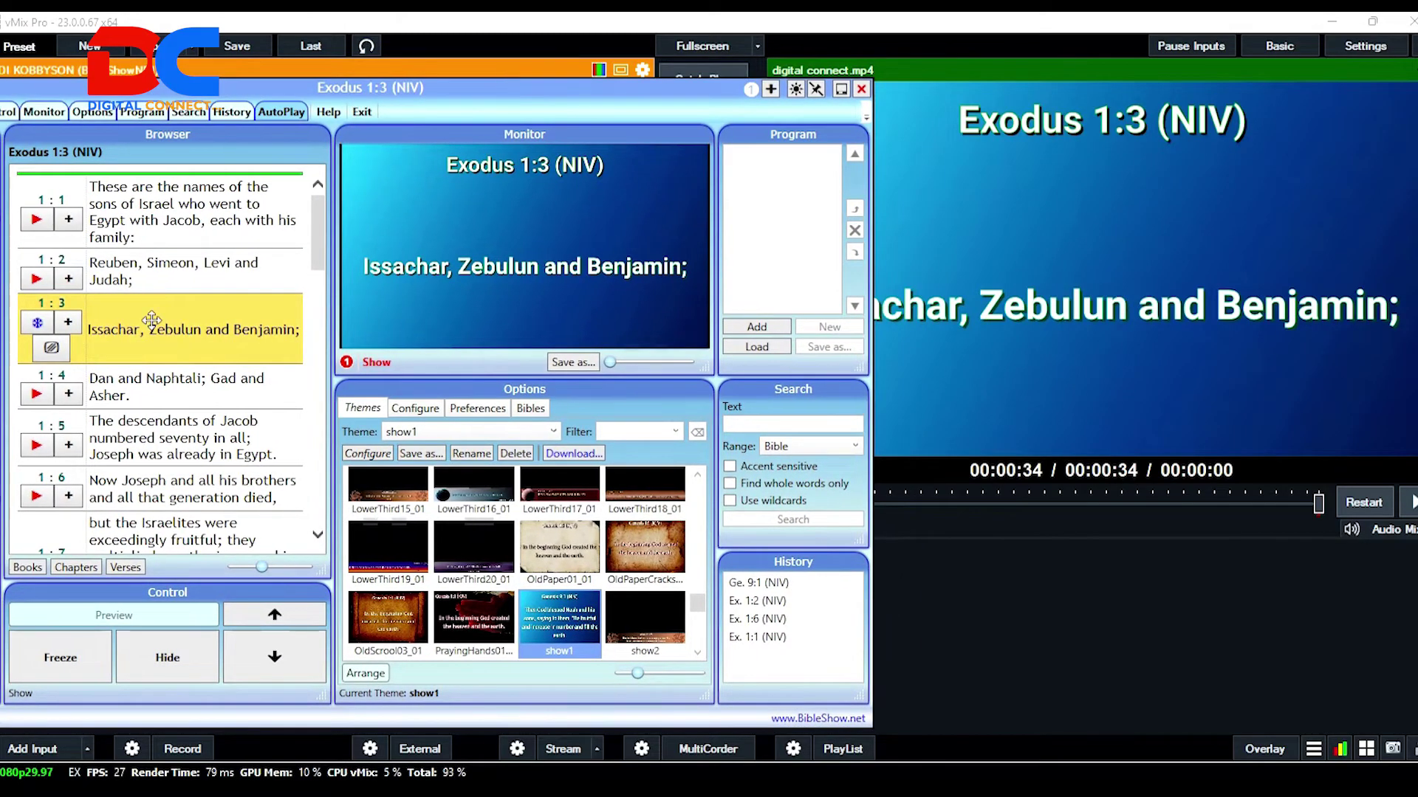
pyautogui.click(35, 445)
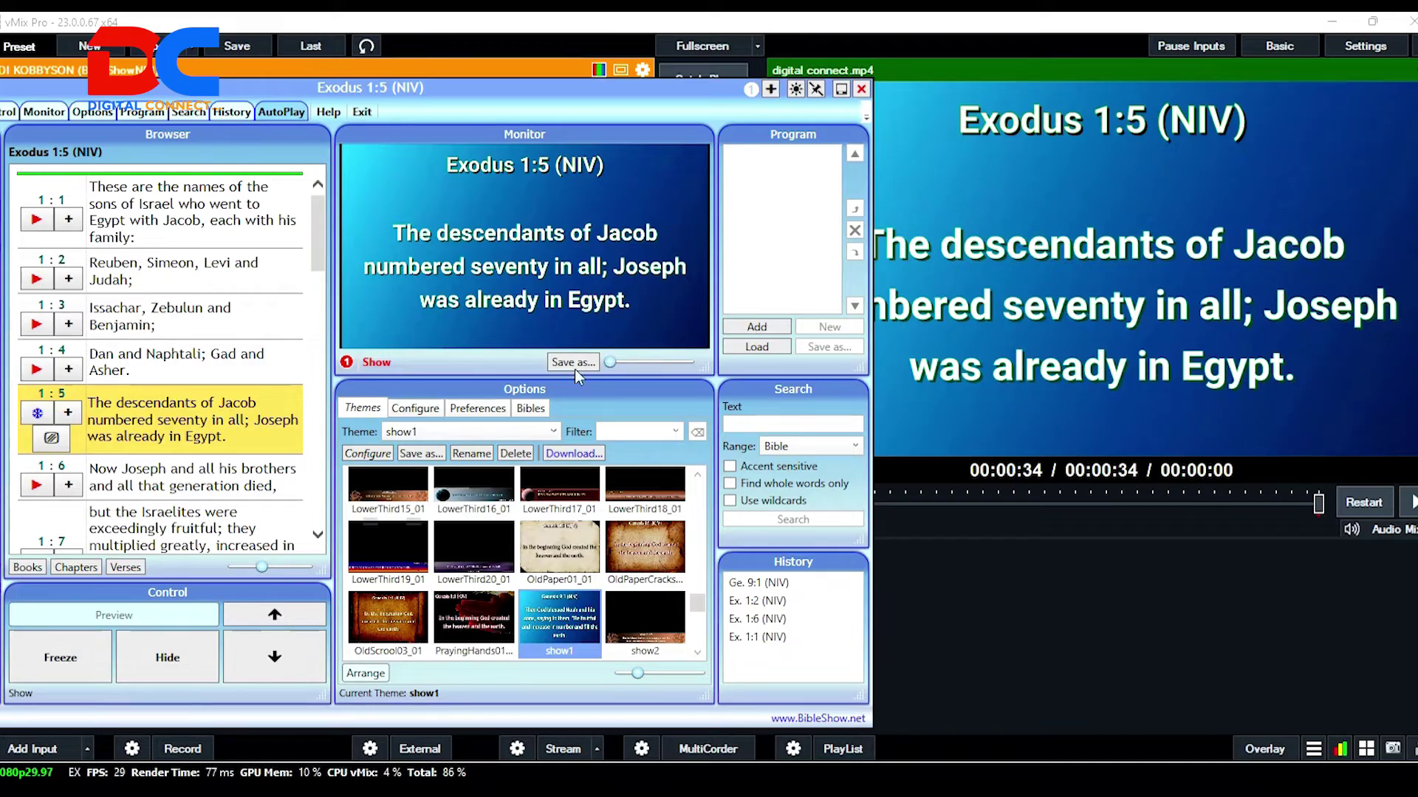
pyautogui.click(841, 90)
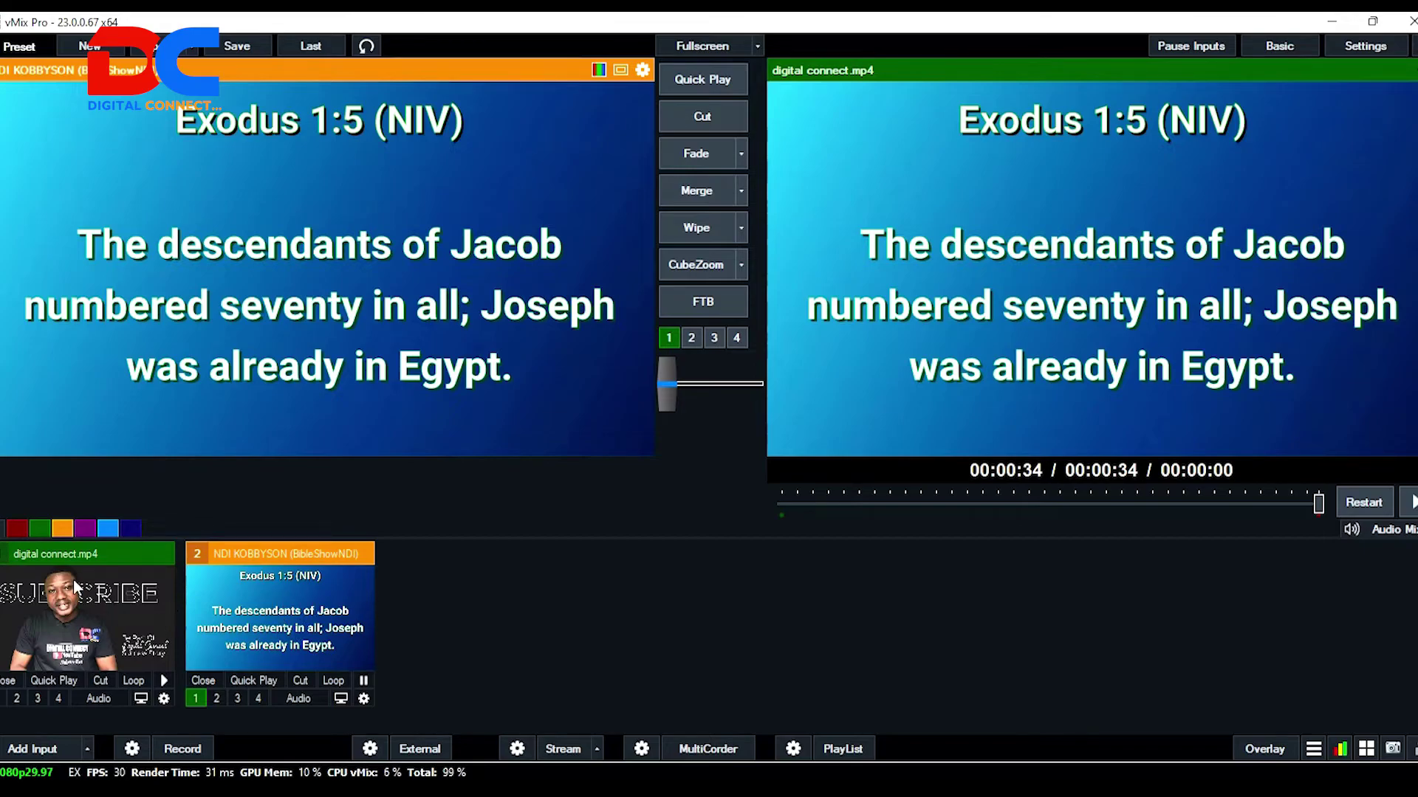
# Preview the digital connect video, then add the WDoubleBox-News virtual set as input 3
pyautogui.click(89, 634)
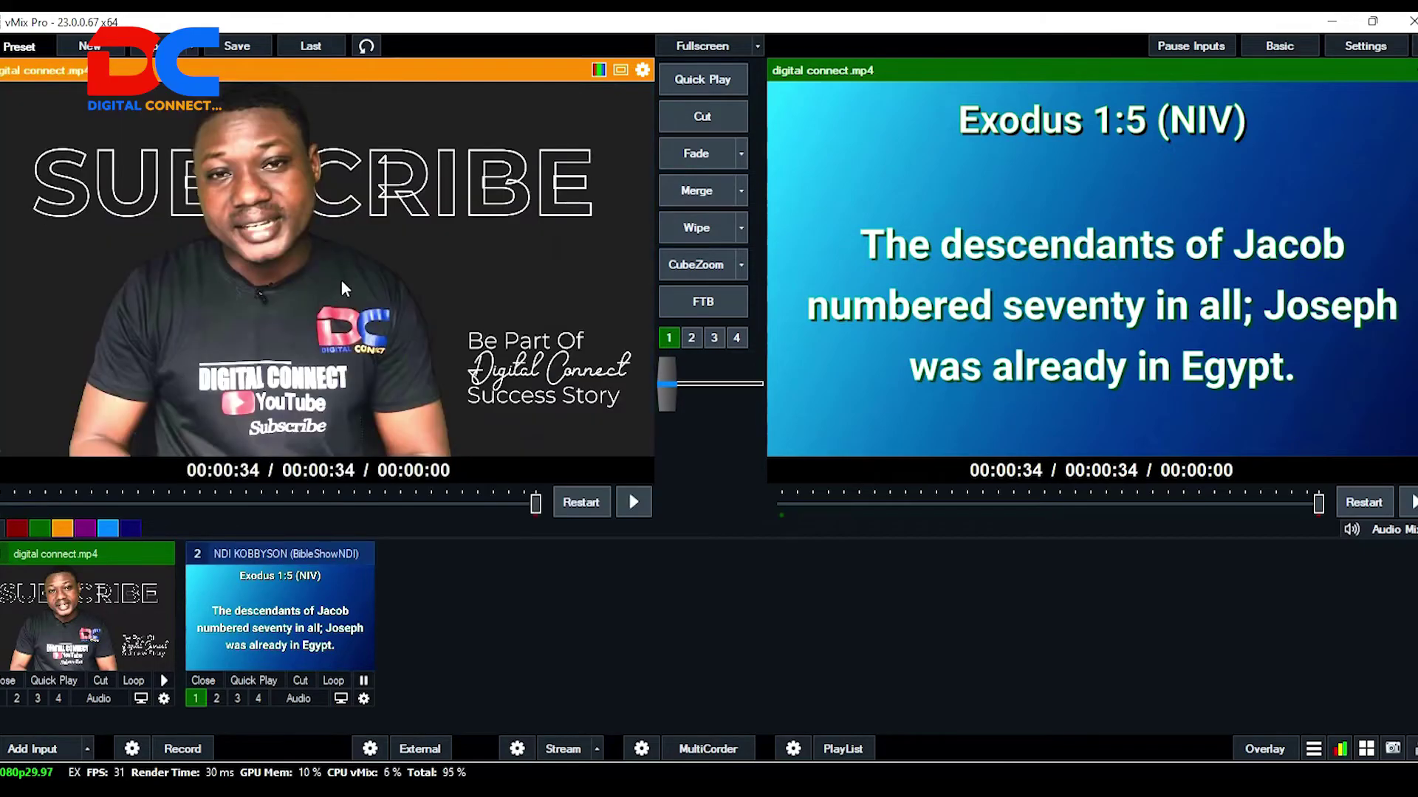
pyautogui.click(33, 749)
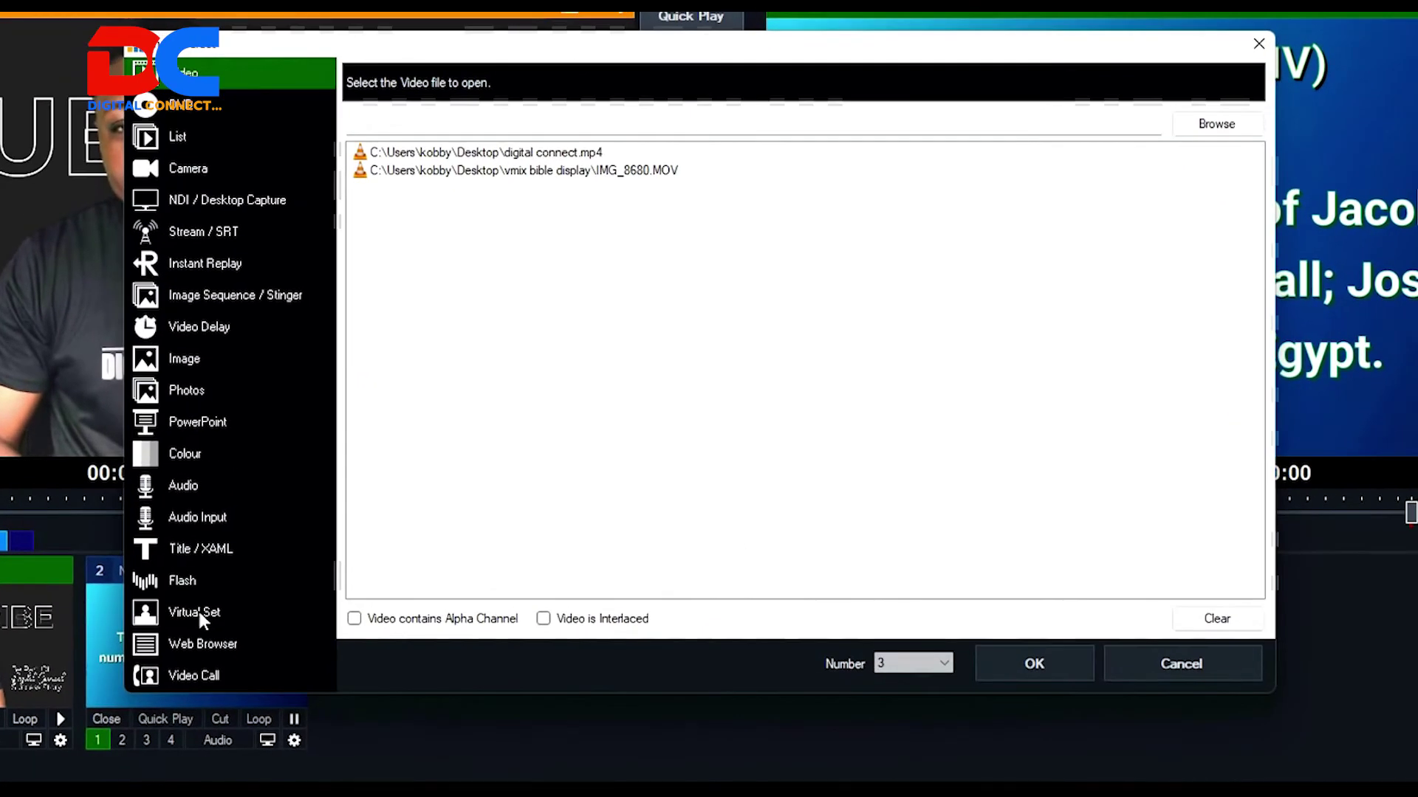
pyautogui.click(196, 608)
pyautogui.scroll(-3, 1314, 102)
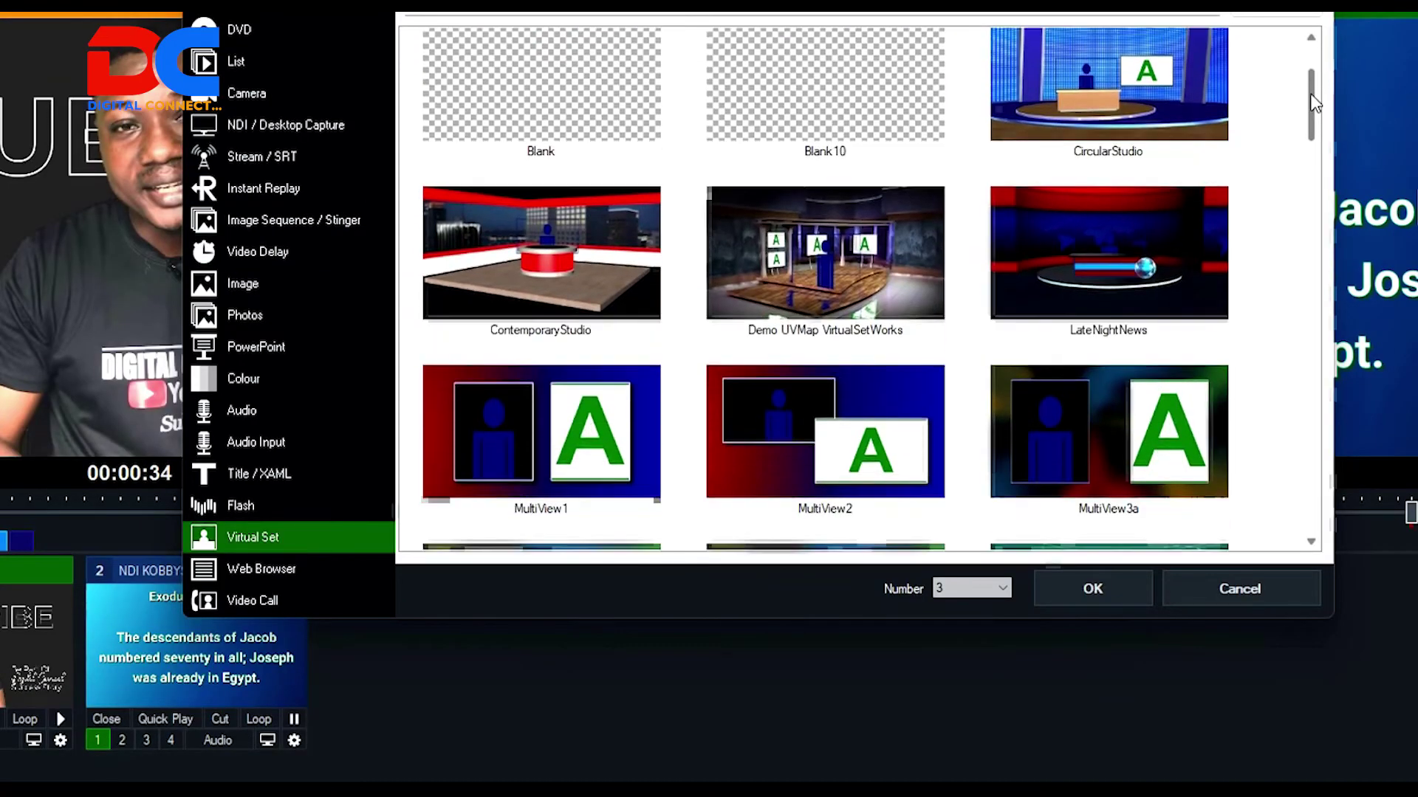
pyautogui.moveTo(1314, 102); pyautogui.dragTo(1298, 354)
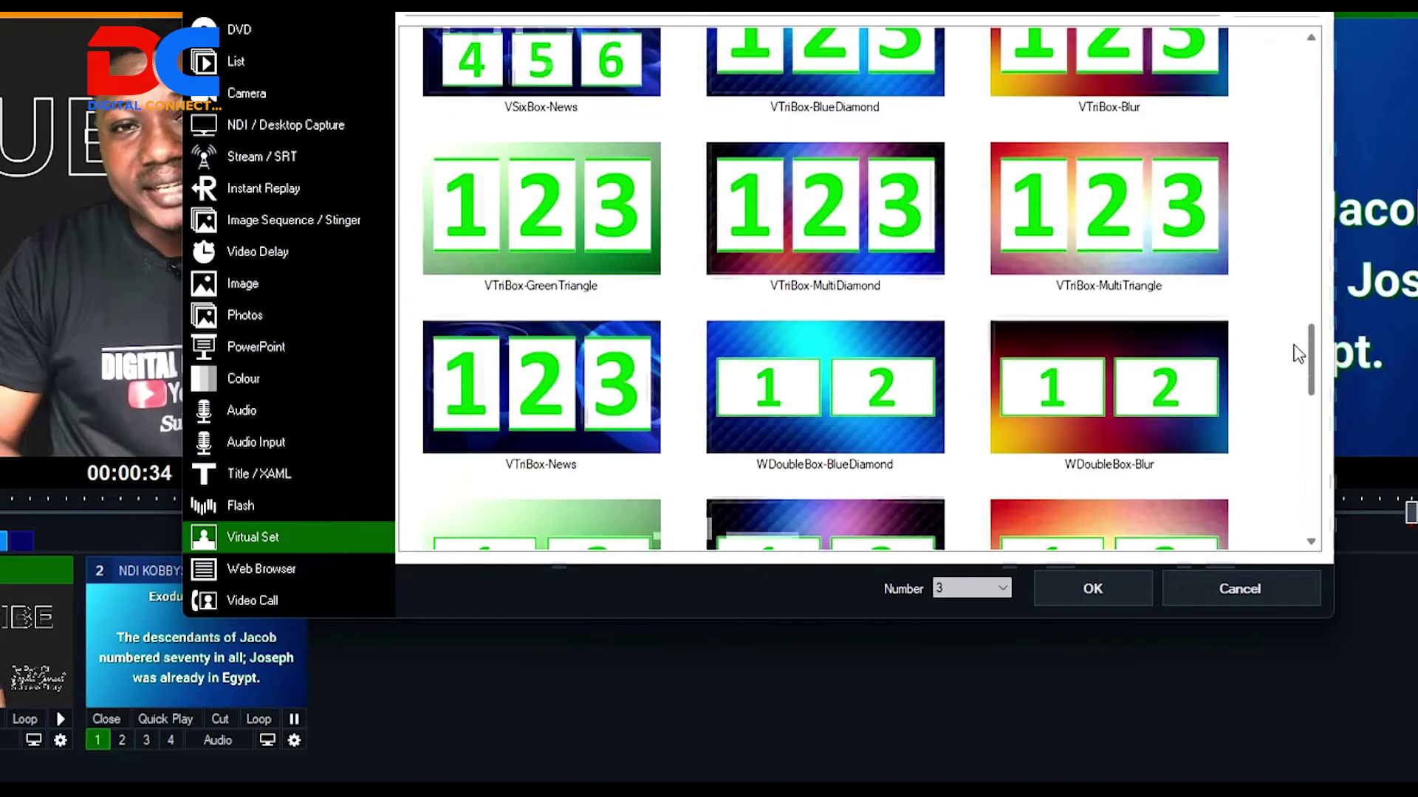
pyautogui.scroll(-4, 1206, 361)
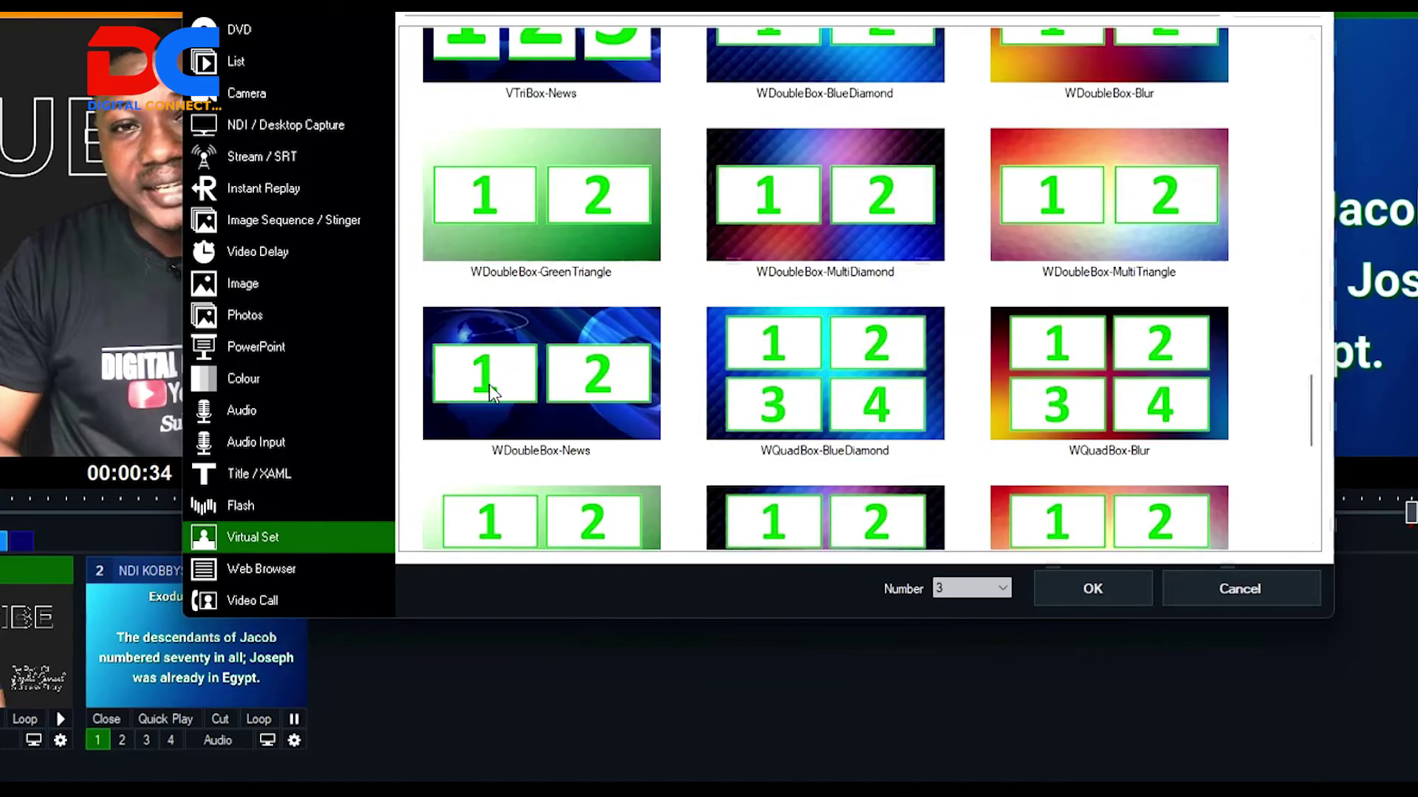
pyautogui.click(492, 391)
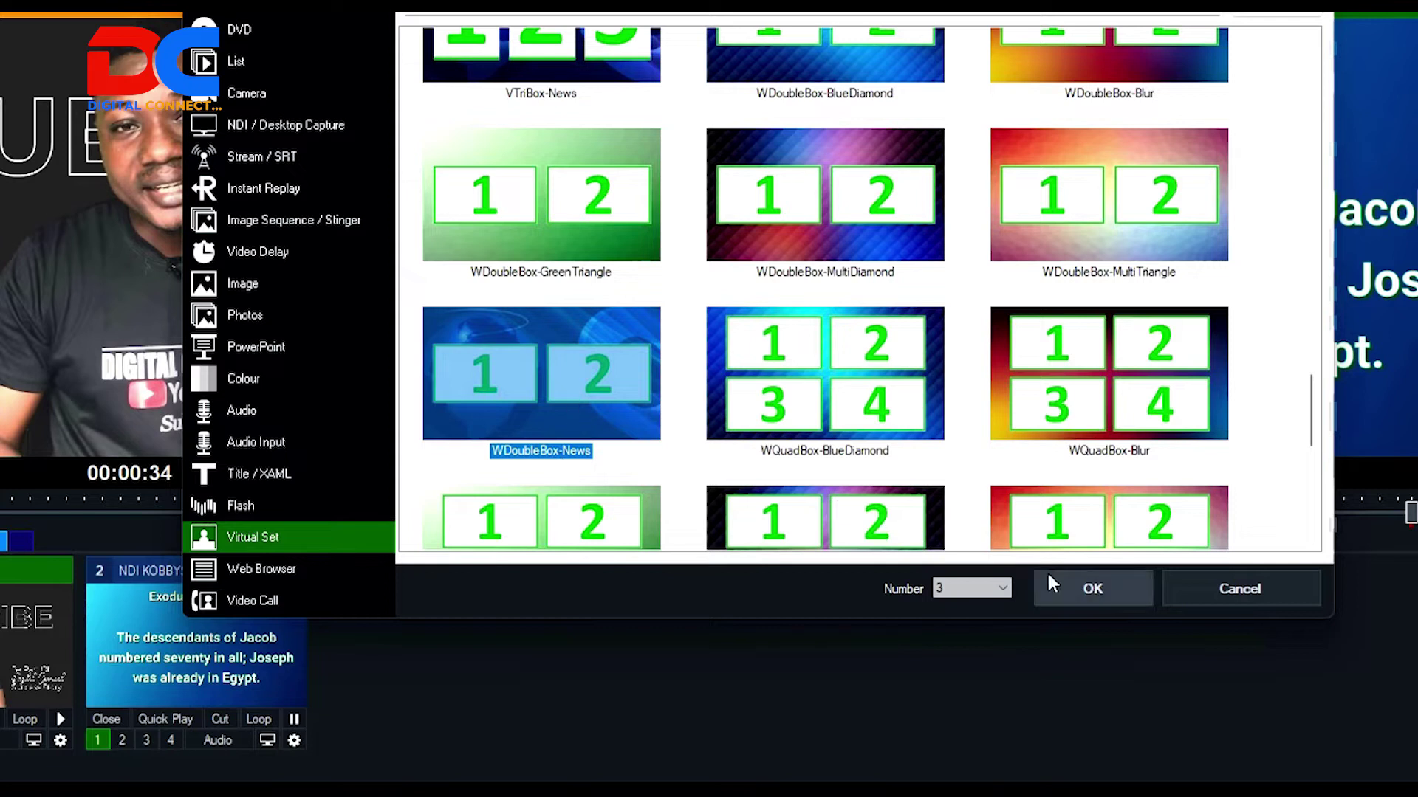
pyautogui.click(1092, 593)
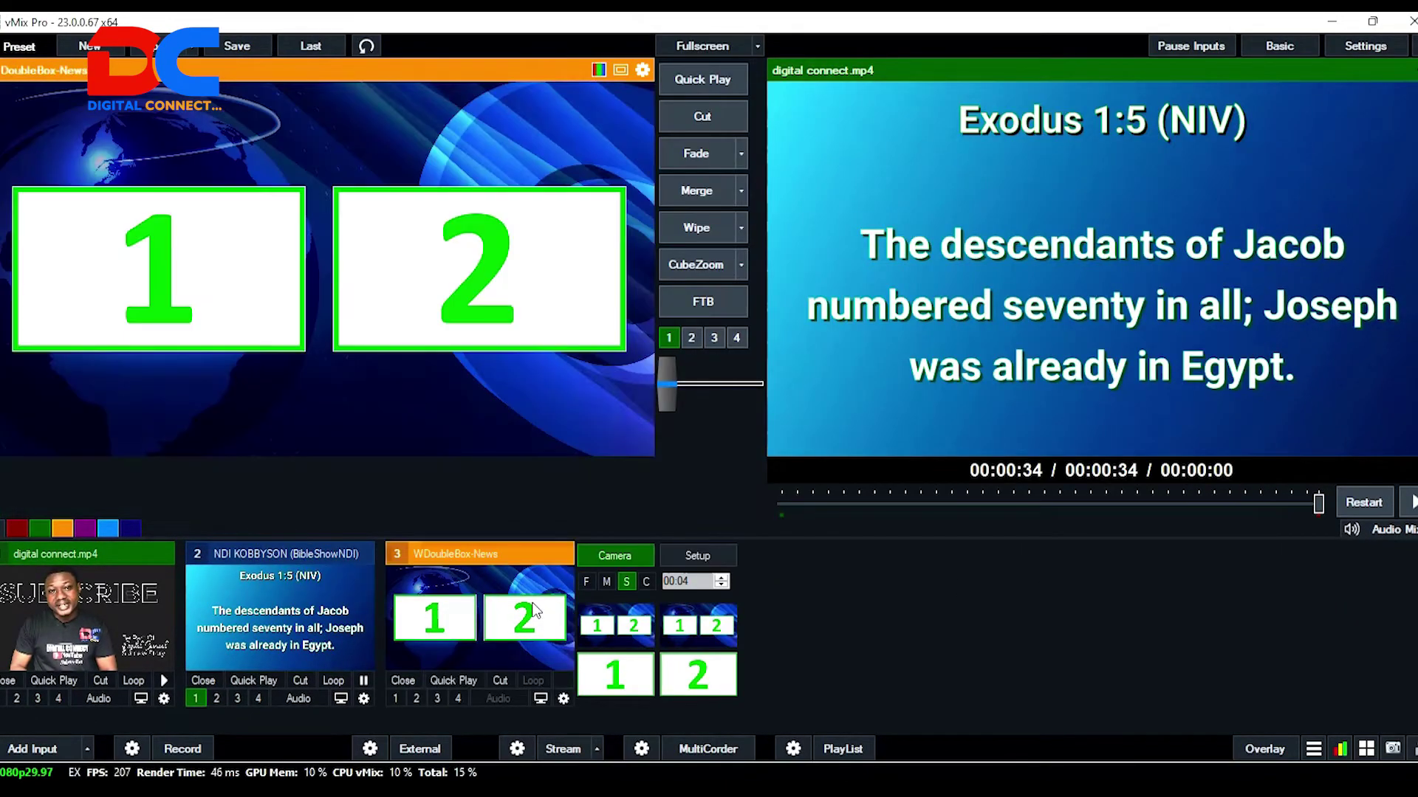
# Preview the virtual set on the full-frame shot and fill Box1 with the BibleShow NDI verse feed
pyautogui.click(533, 605)
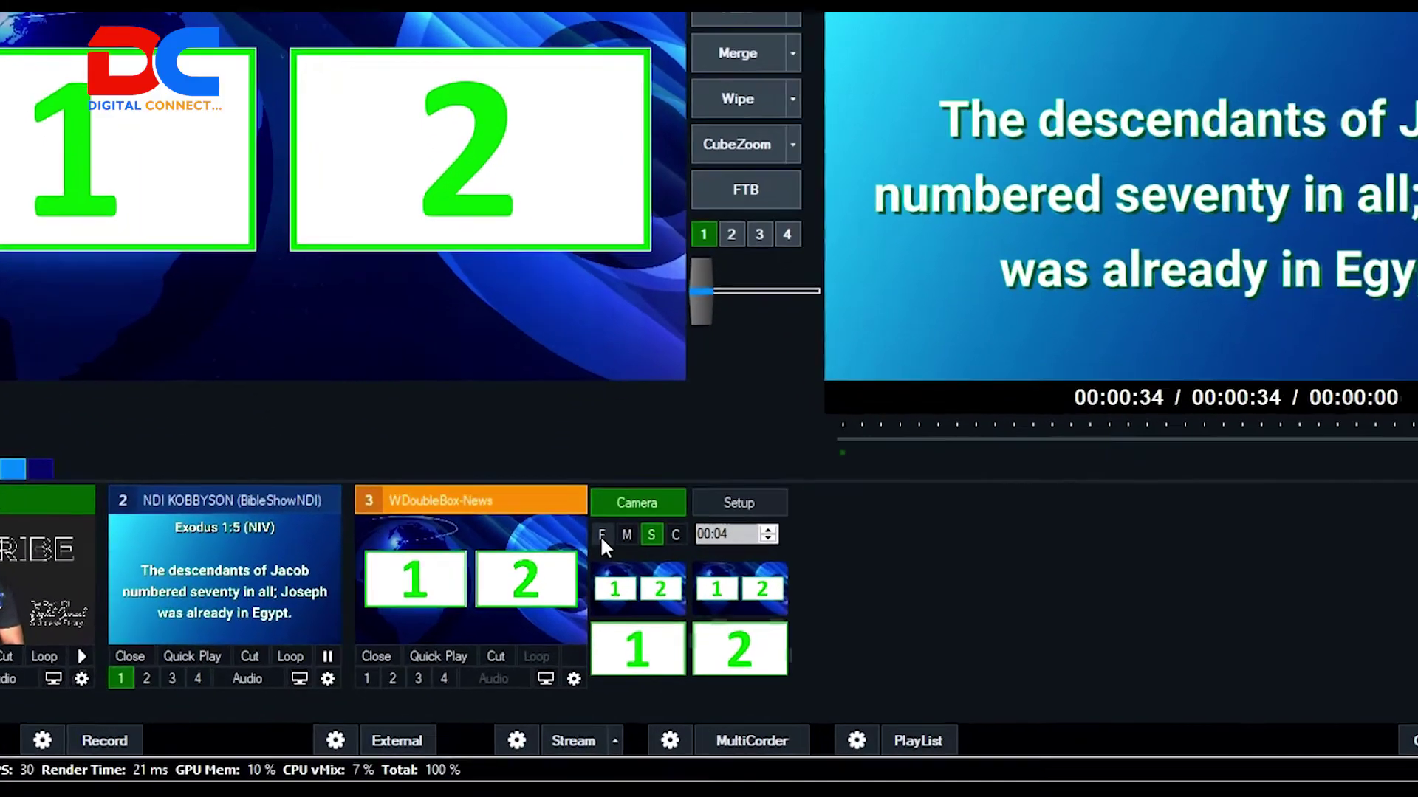
pyautogui.click(602, 534)
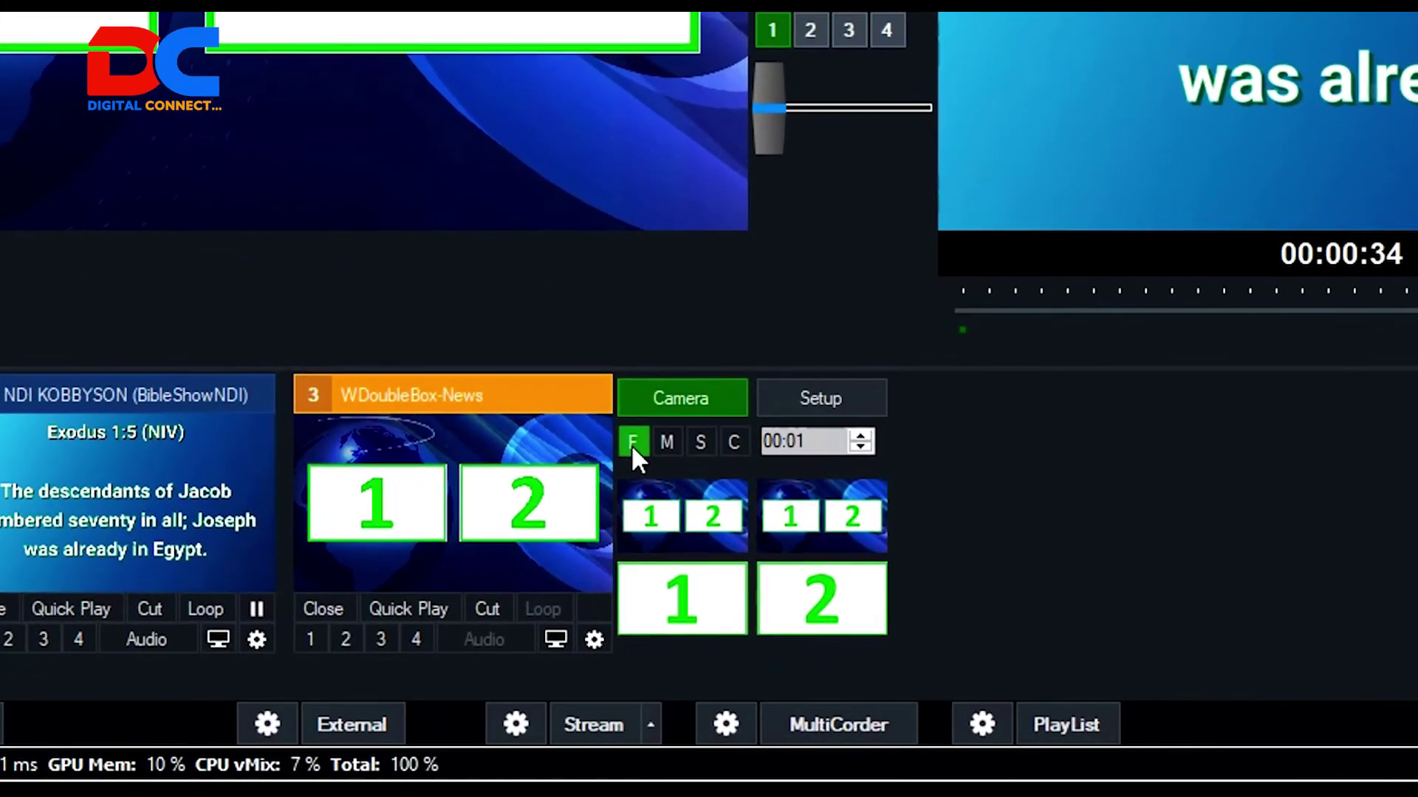
pyautogui.click(816, 403)
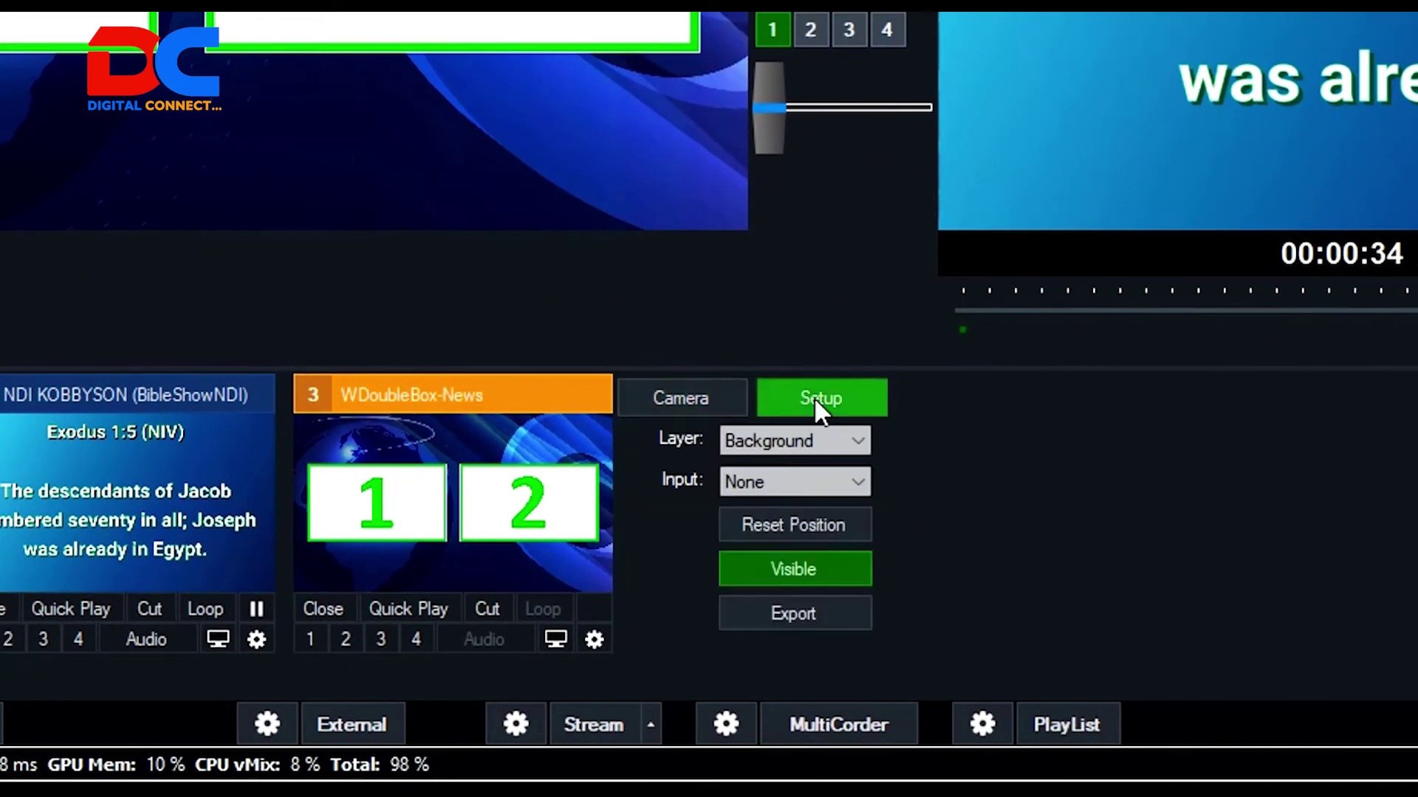
pyautogui.click(822, 447)
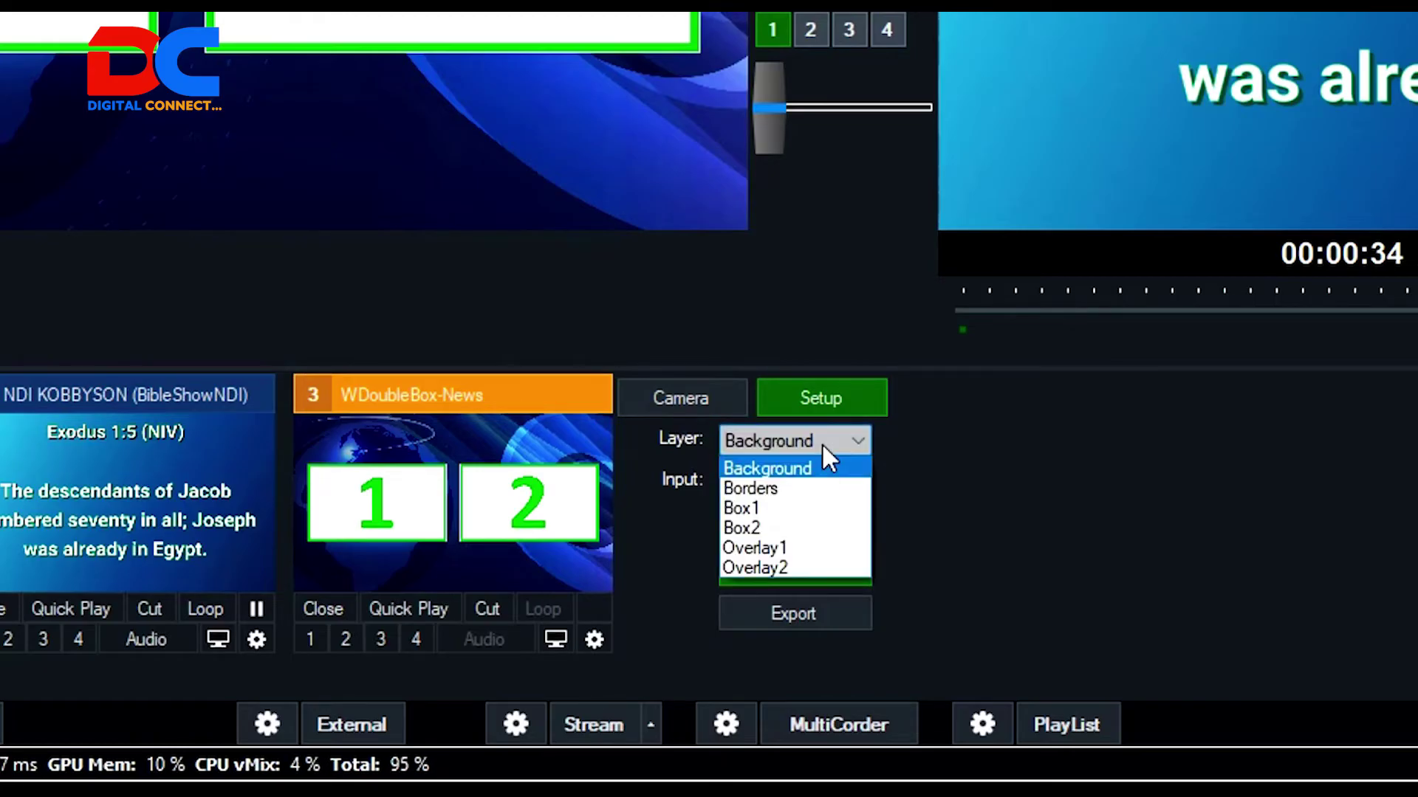
pyautogui.click(762, 504)
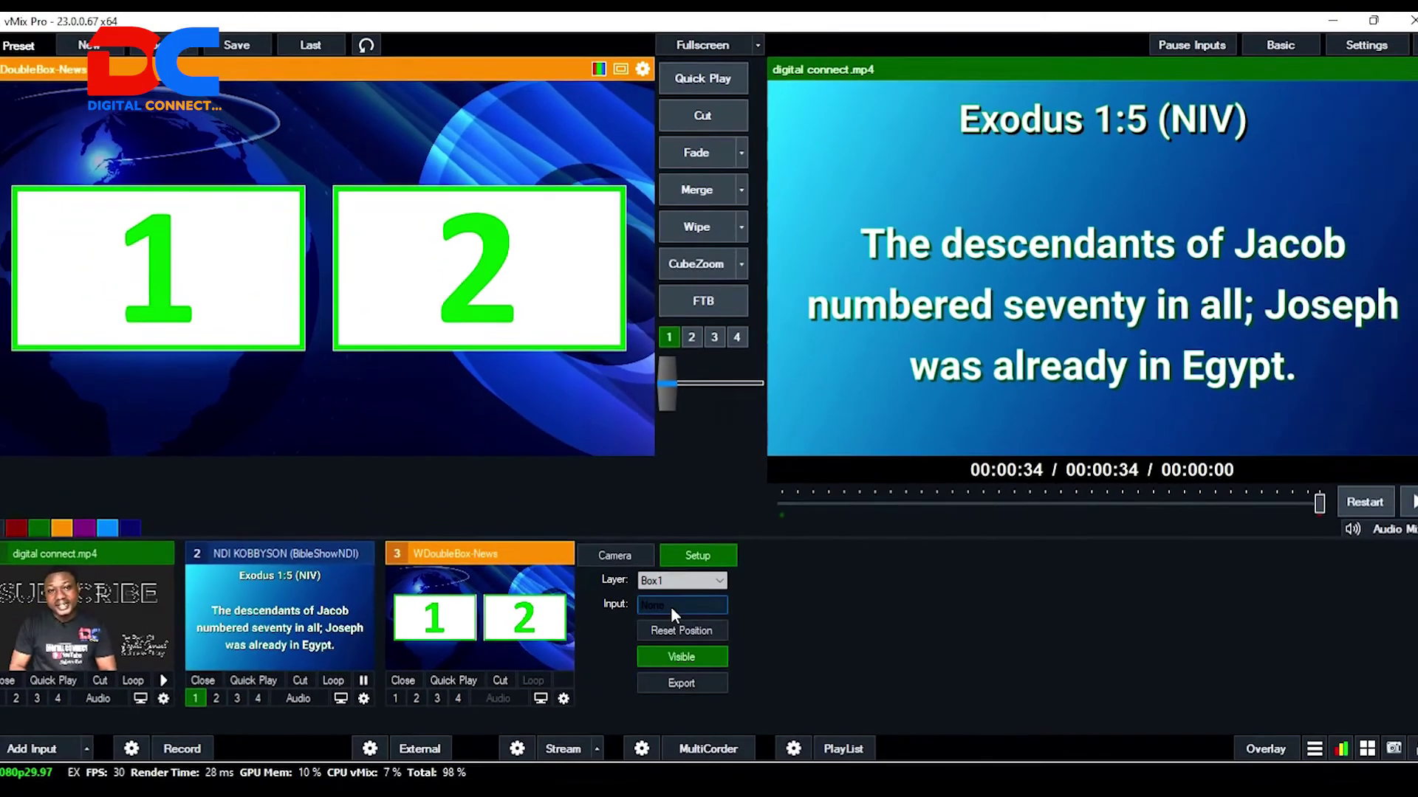
pyautogui.click(671, 605)
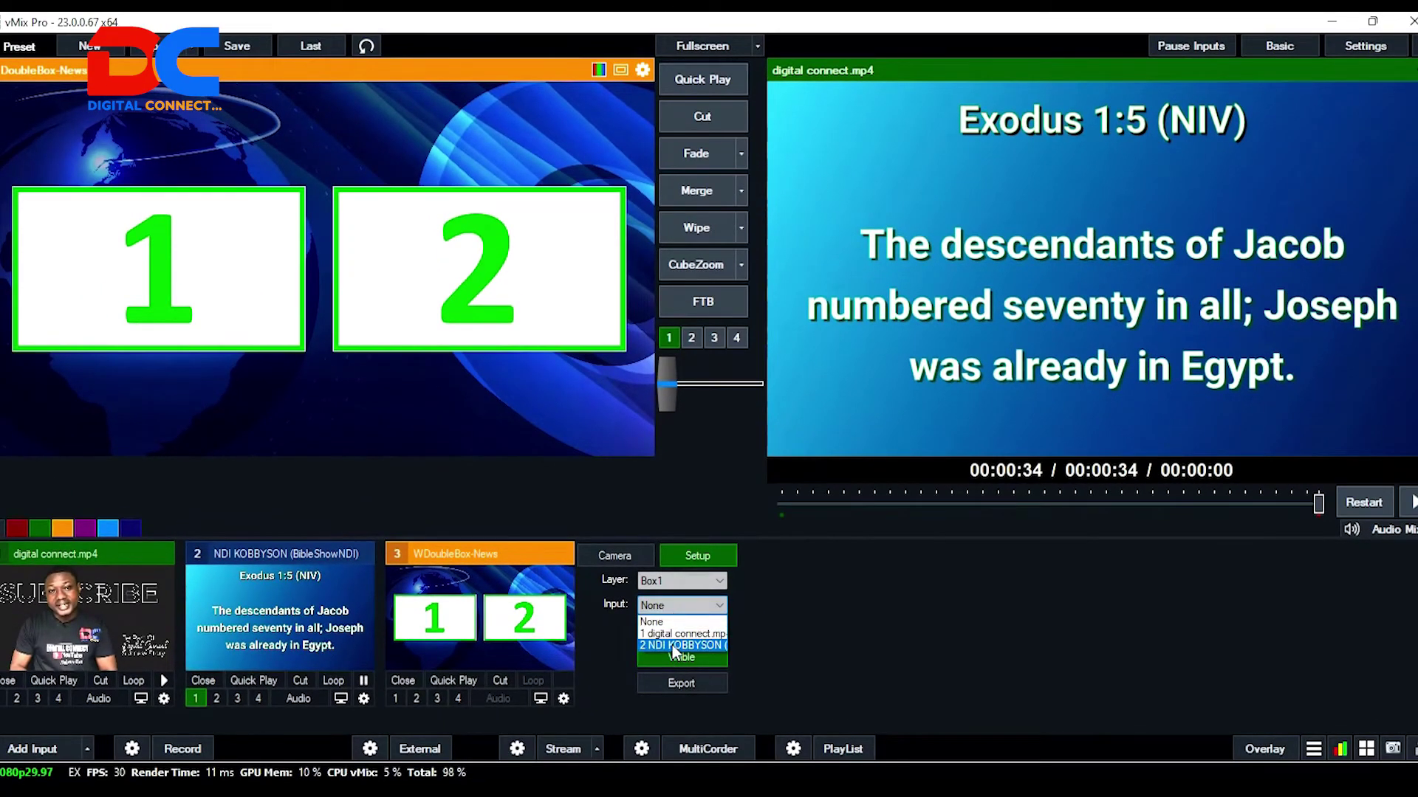
pyautogui.click(673, 647)
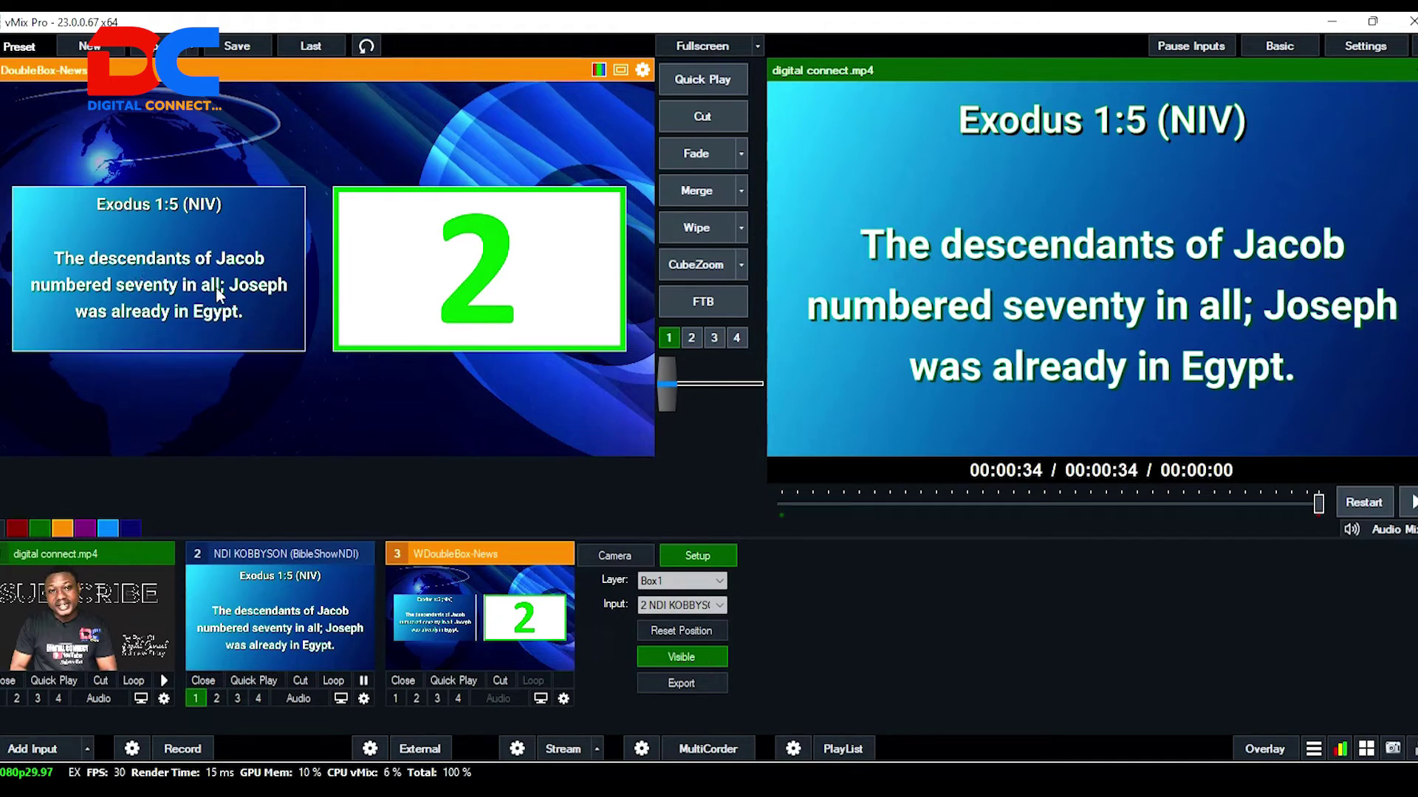
# Fill Box2 with the digital connect video and send the set to live output
pyautogui.click(667, 581)
pyautogui.click(662, 632)
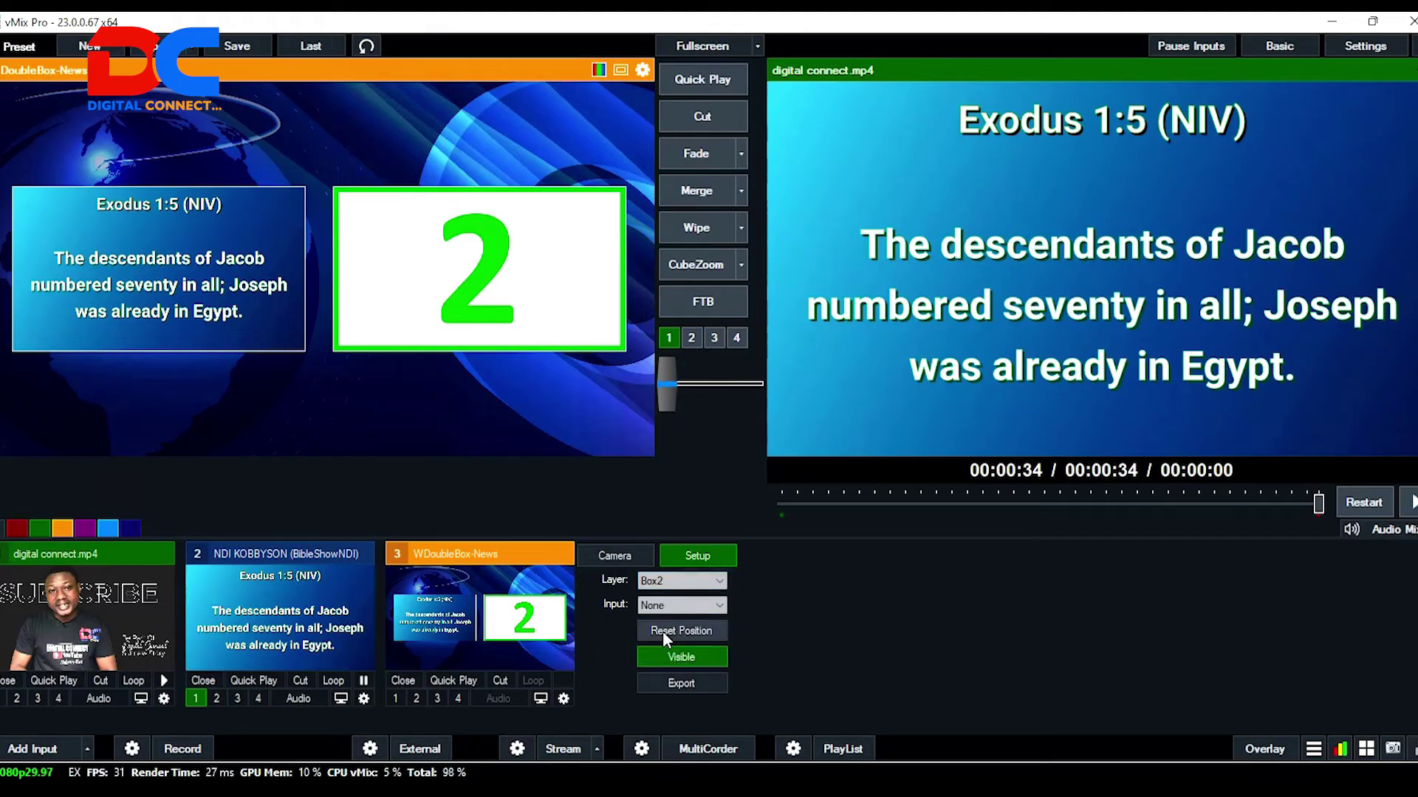
pyautogui.click(670, 604)
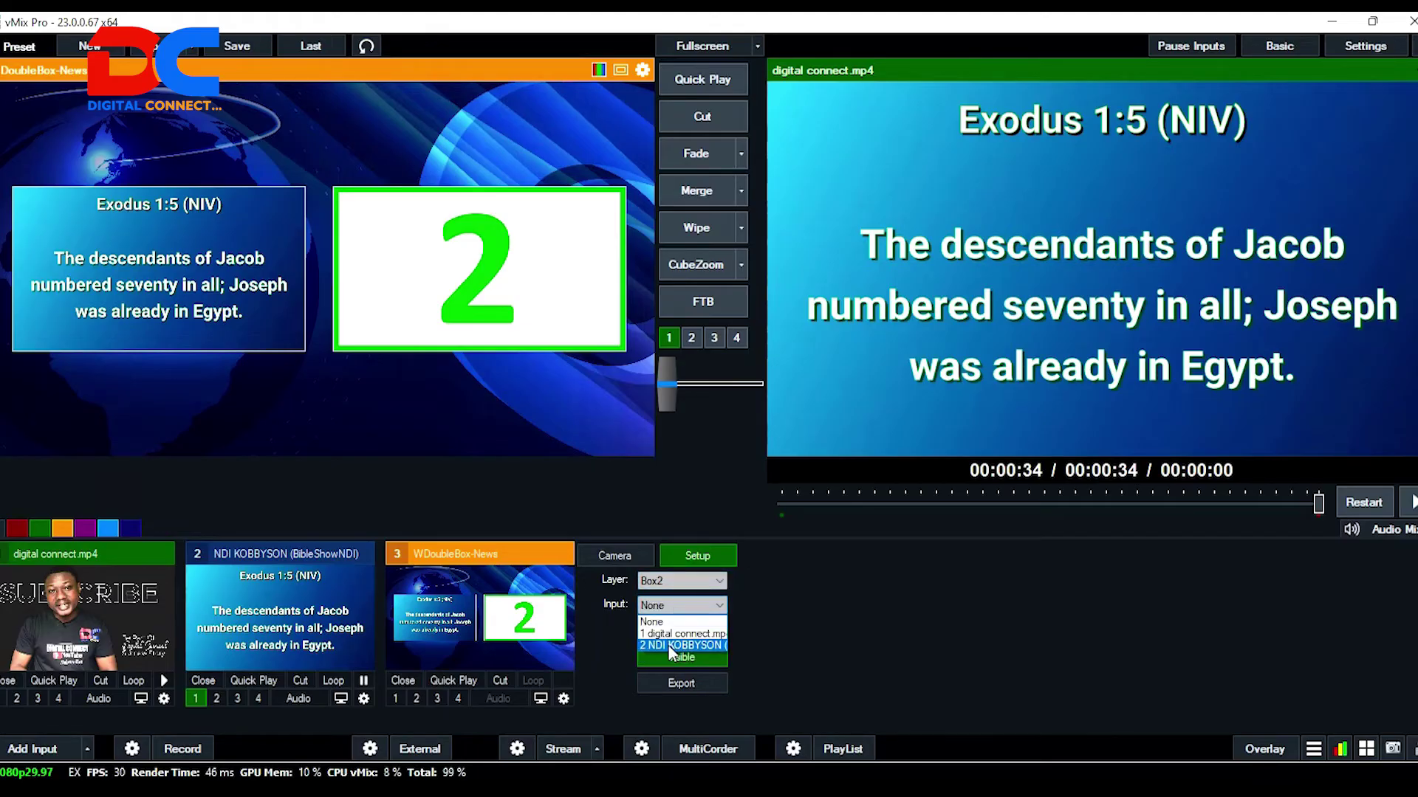
pyautogui.click(671, 635)
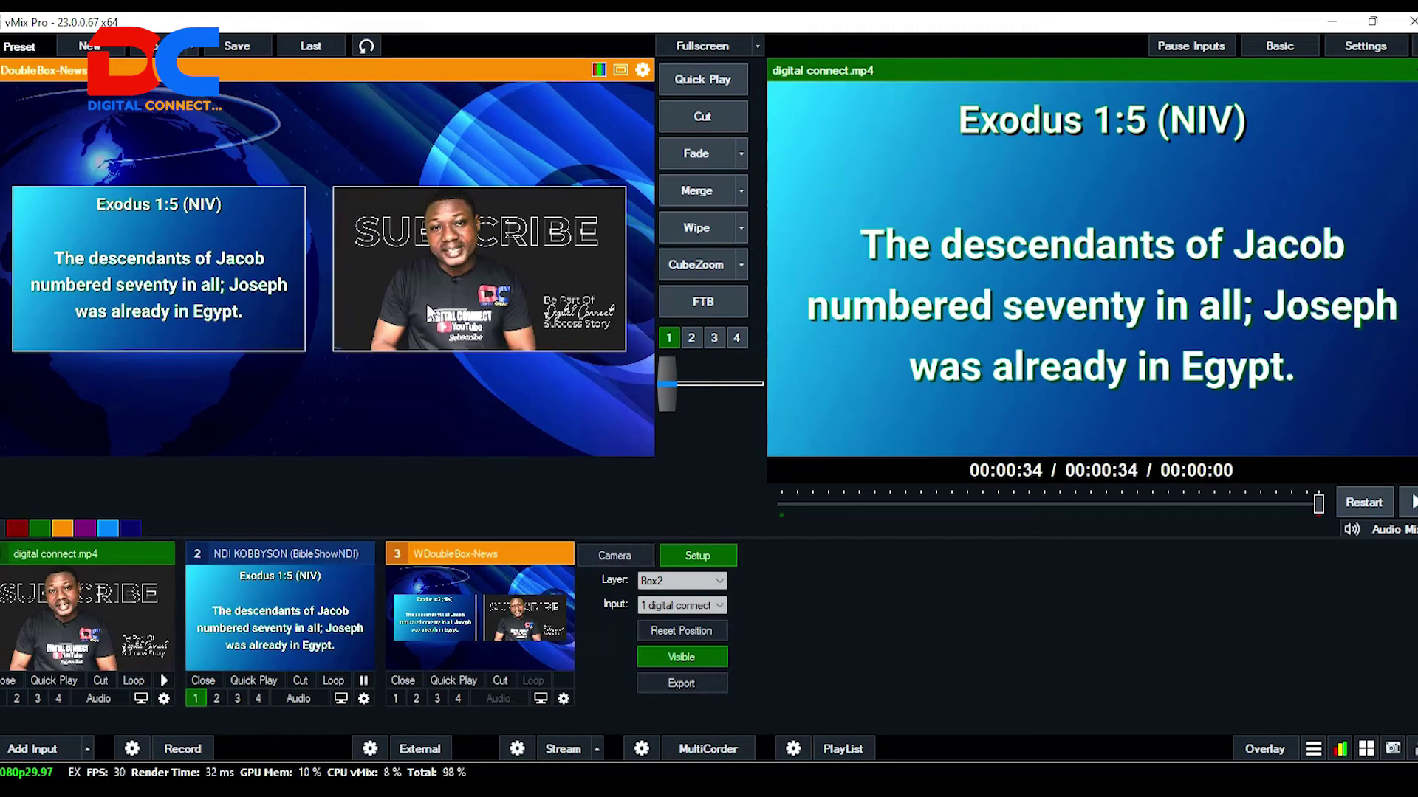
pyautogui.click(715, 82)
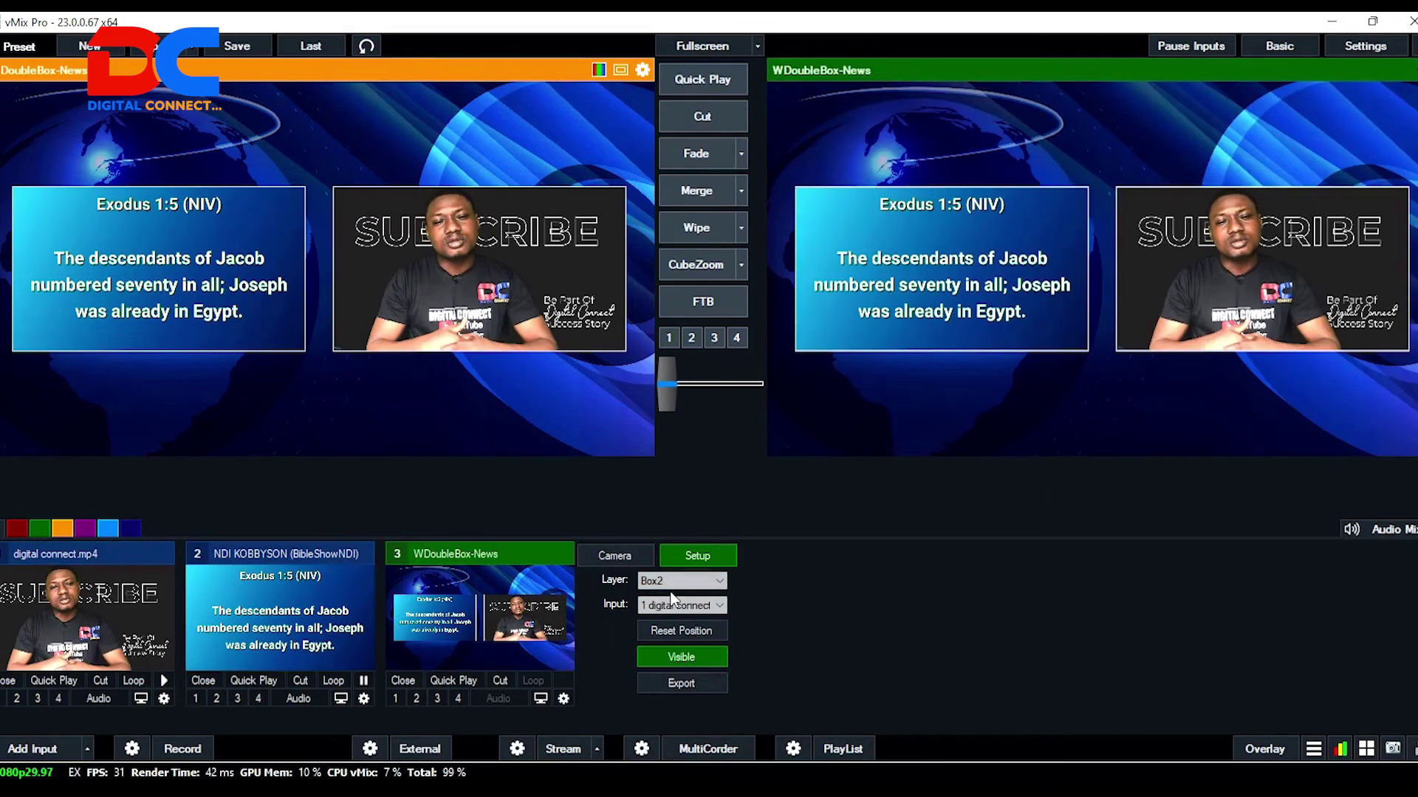
# Zoom the set camera onto the video box, play the digital connect video, then return to the wide preset
pyautogui.click(630, 561)
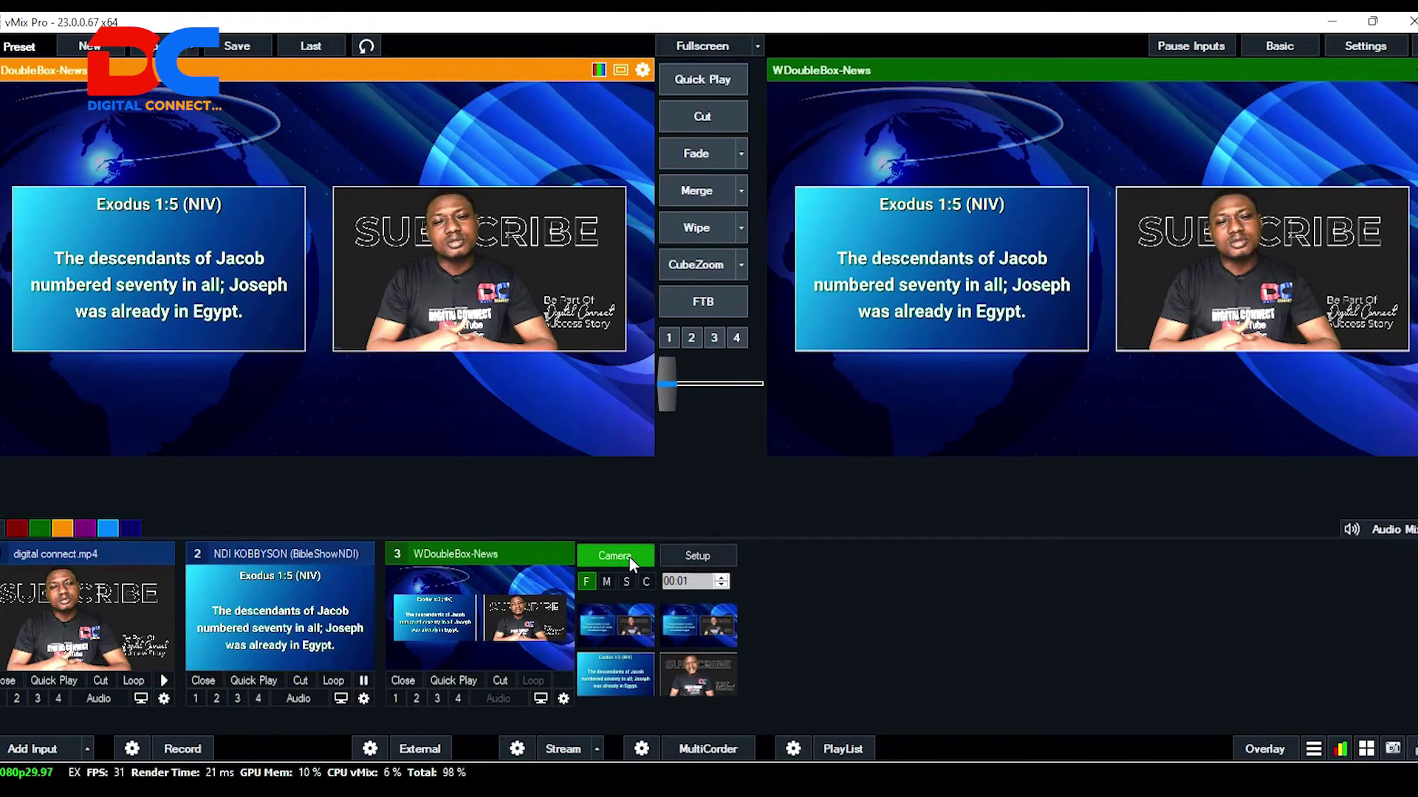
pyautogui.click(702, 670)
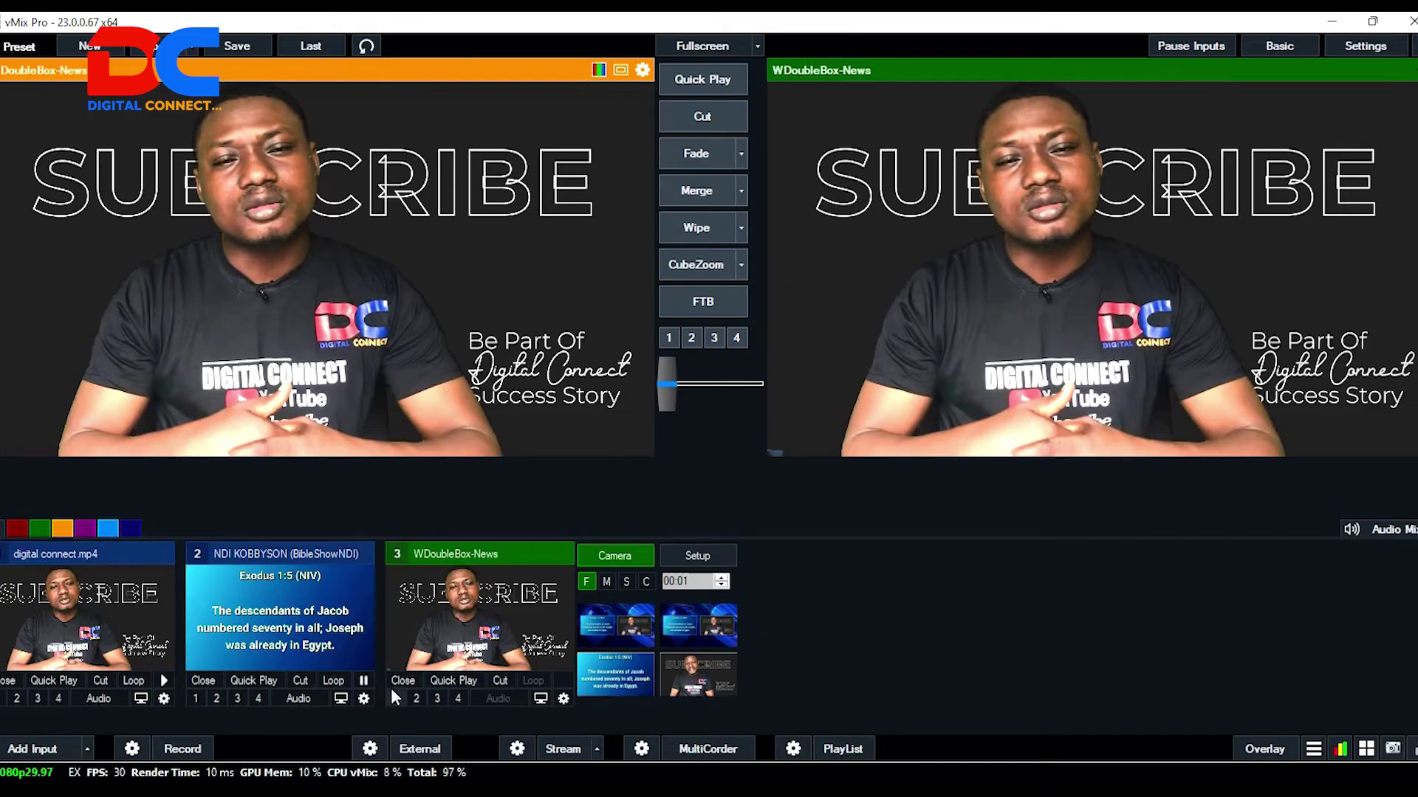
pyautogui.click(164, 681)
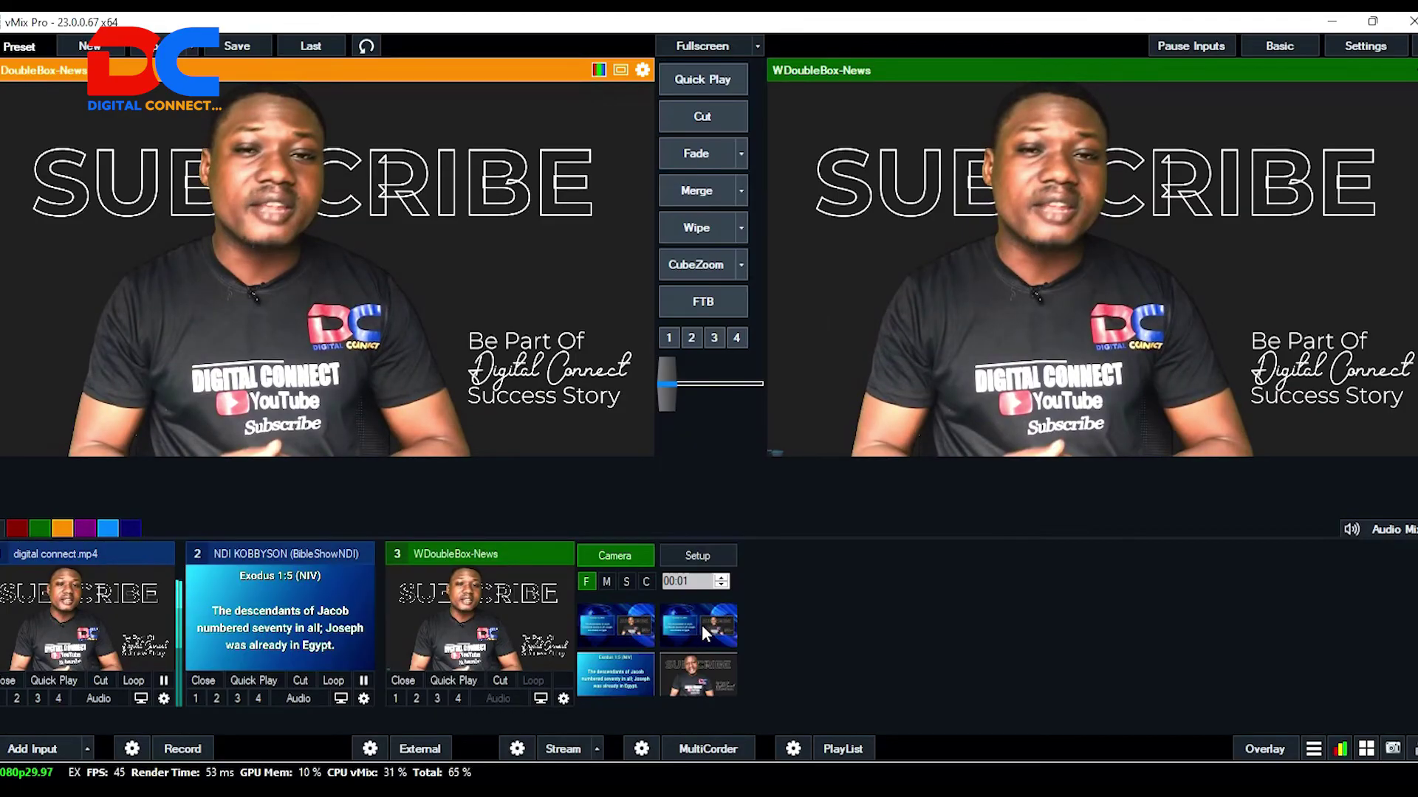
pyautogui.click(703, 632)
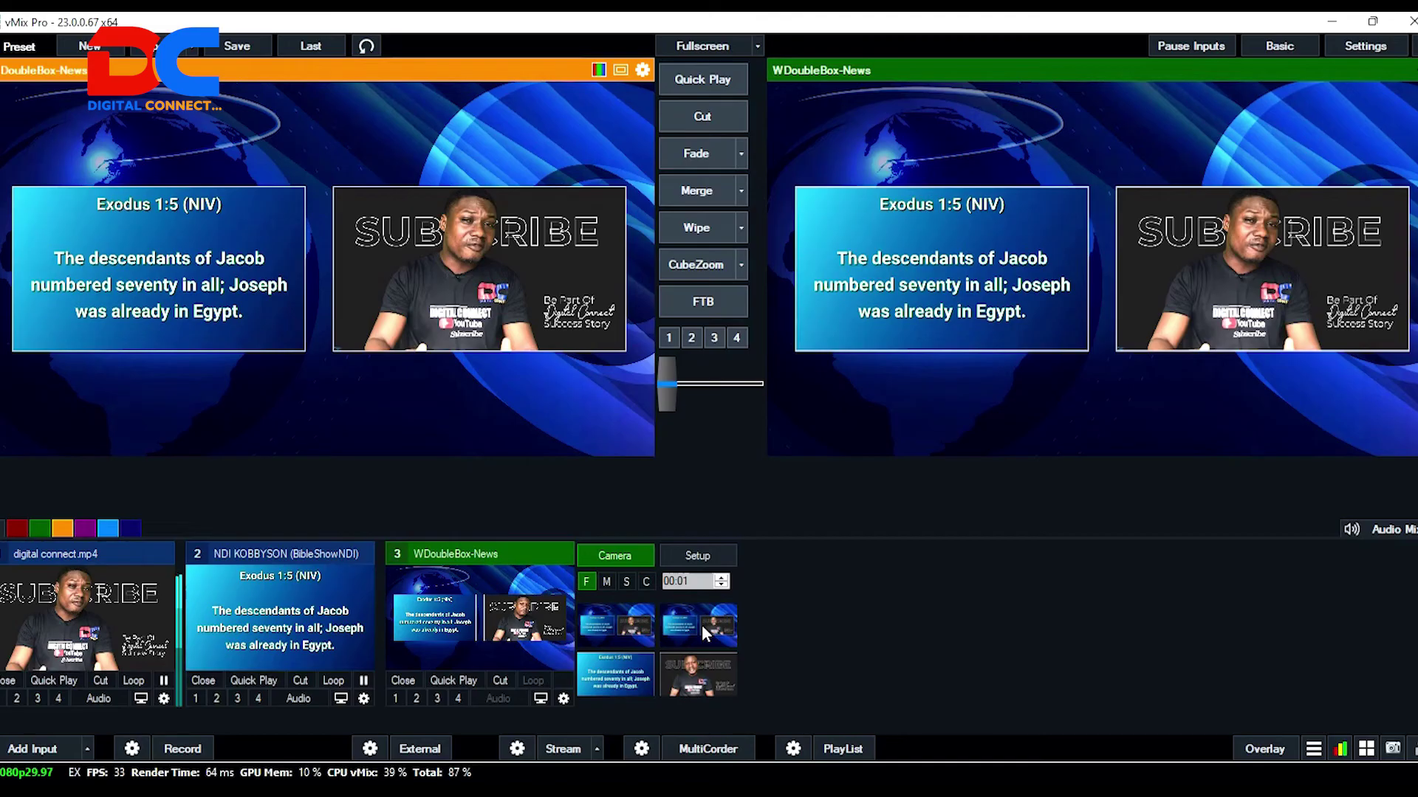